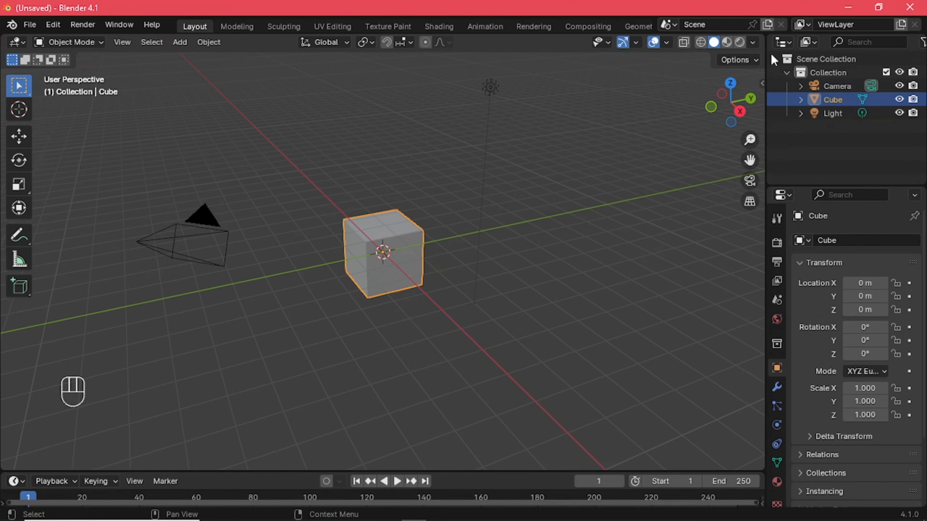
Widen the Outliner and Properties areas and make the Outliner taller
left_click_drag(765, 52, 595, 60)
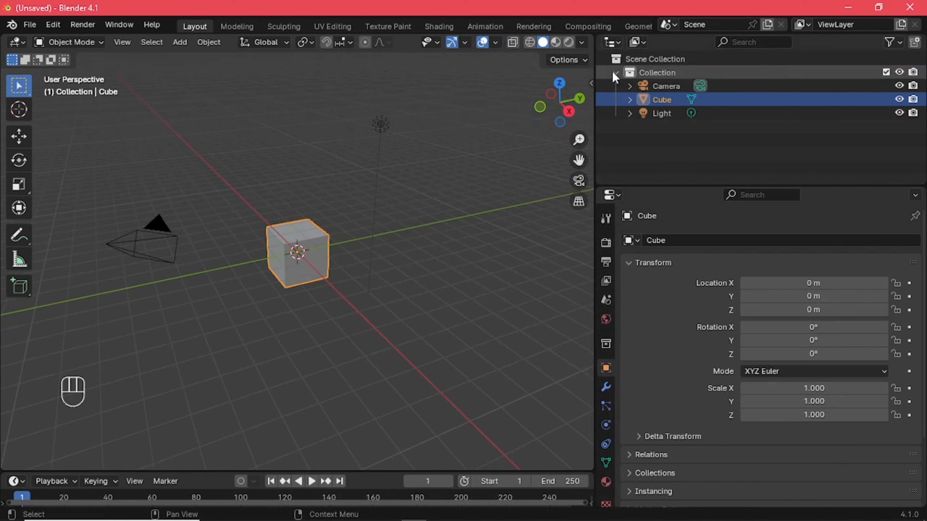
left_click_drag(634, 186, 634, 261)
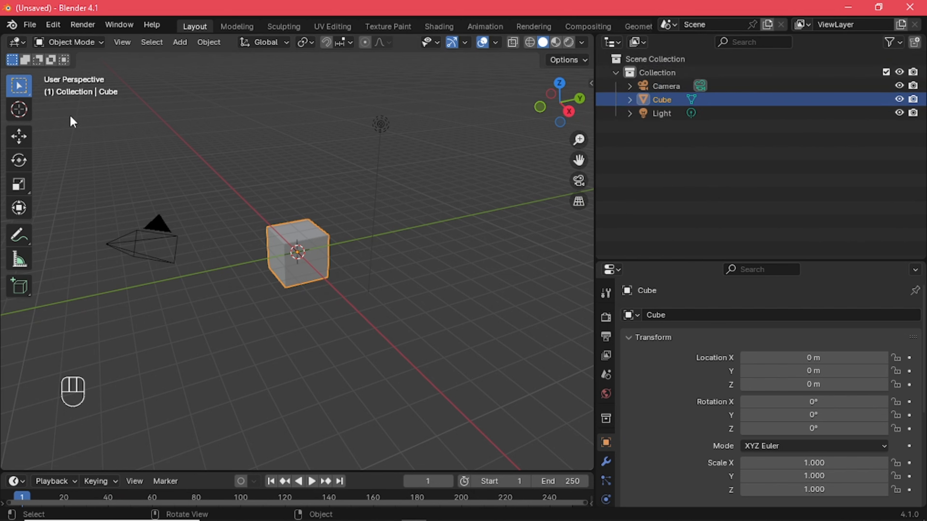
Clear the selection and add a second cube mesh to the scene
left_click_drag(60, 110, 169, 145)
mouse_move(218, 168)
left_mouse_down()
mouse_move(407, 299)
mouse_move(439, 332)
left_mouse_up()
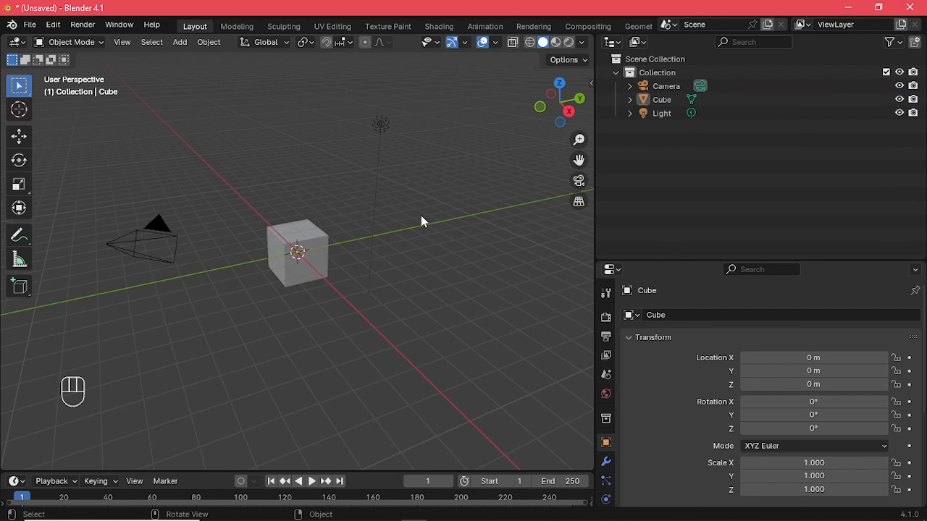
left_click(178, 42)
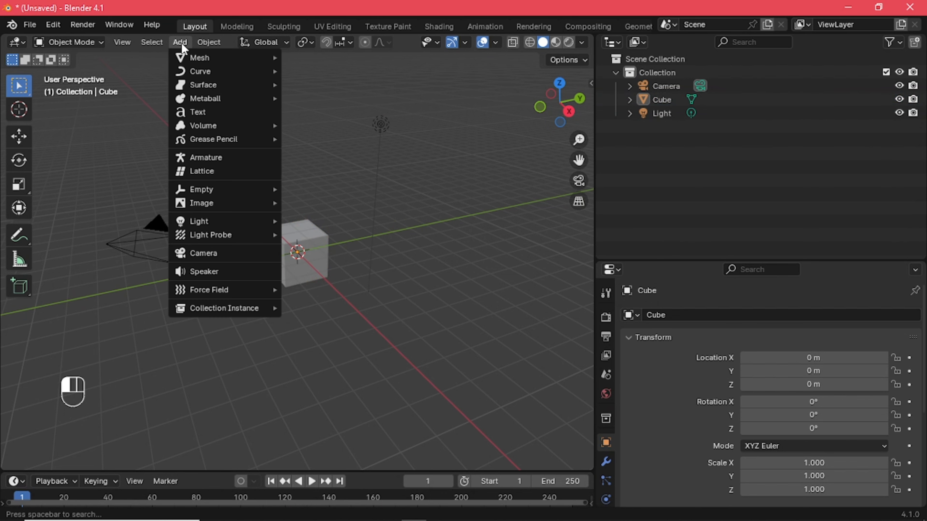
mouse_move(193, 58)
left_click(334, 72)
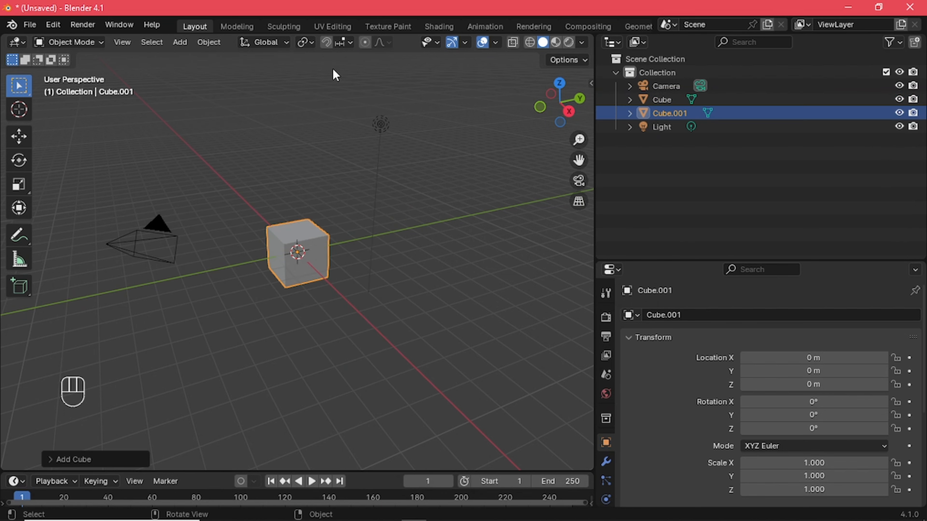
Move the new cube about 6.2 m along the Y axis with the Move tool and deselect it
left_click(23, 137)
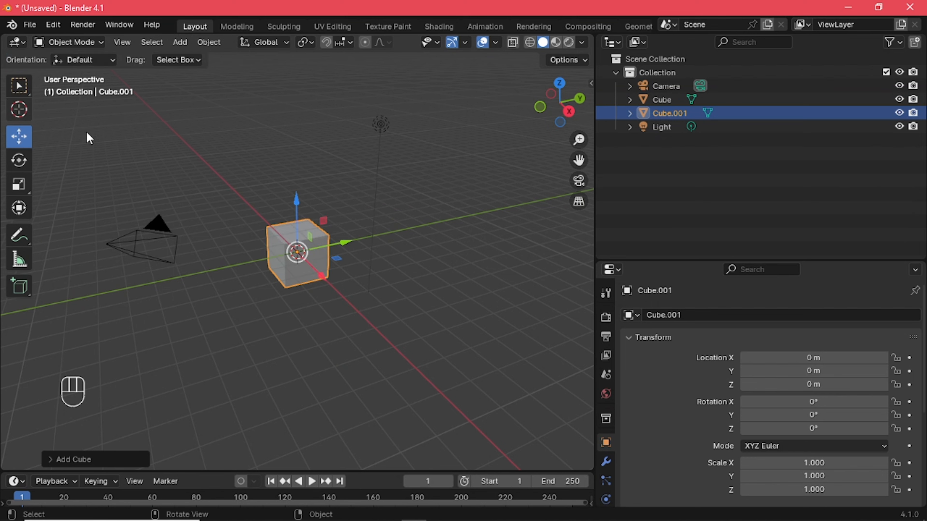
left_click_drag(345, 244, 463, 221)
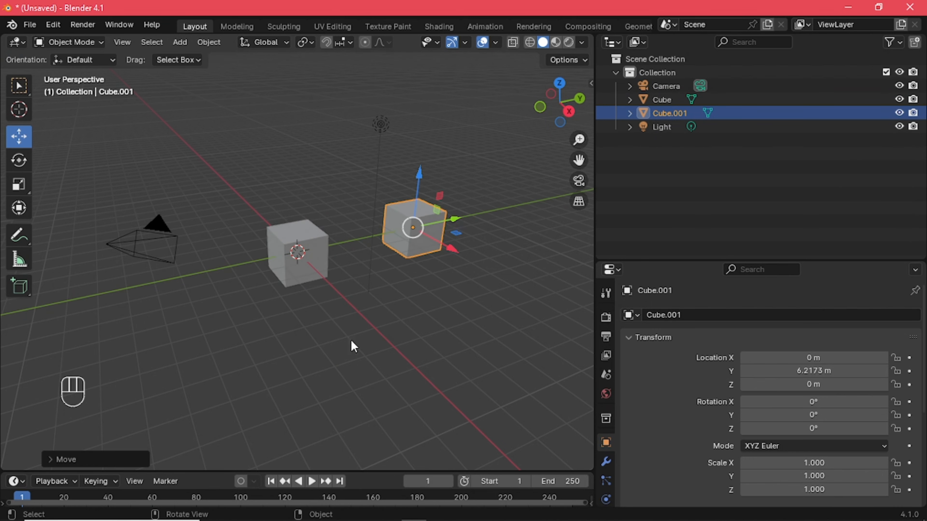
left_click(337, 362)
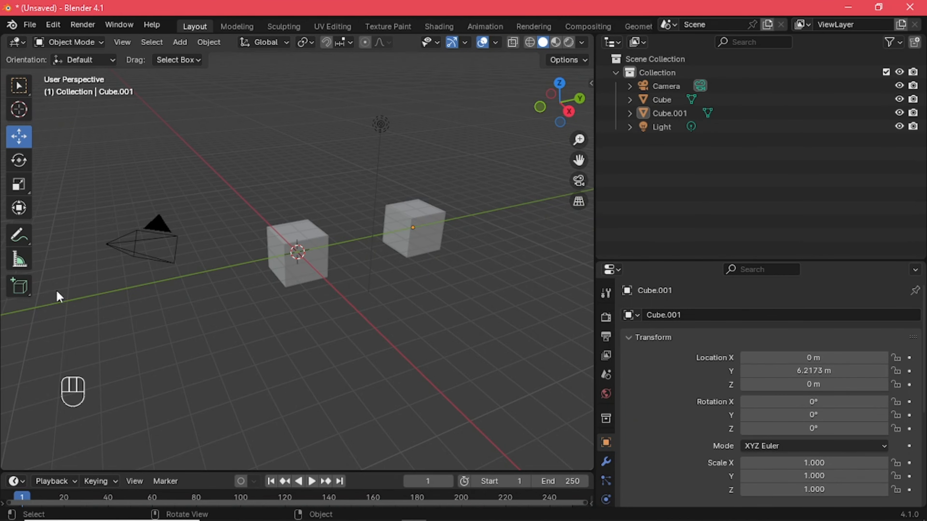
Hide the whole collection in the viewport and show it again
left_click_drag(65, 108, 488, 345)
left_click(748, 185)
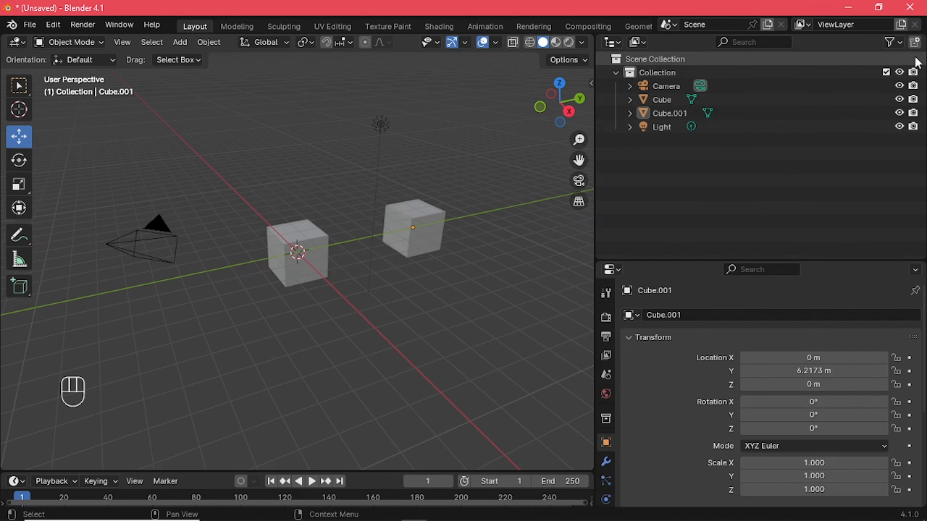
left_click(899, 72)
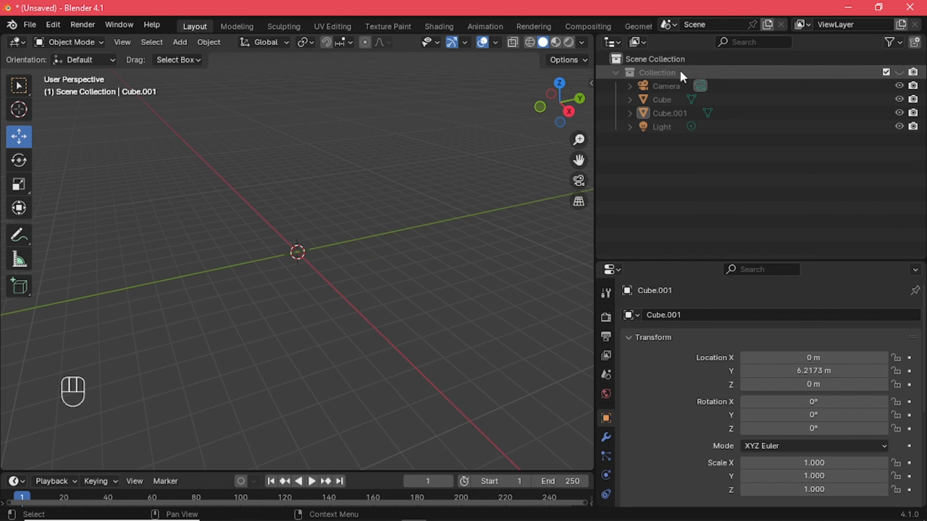
left_click(900, 72)
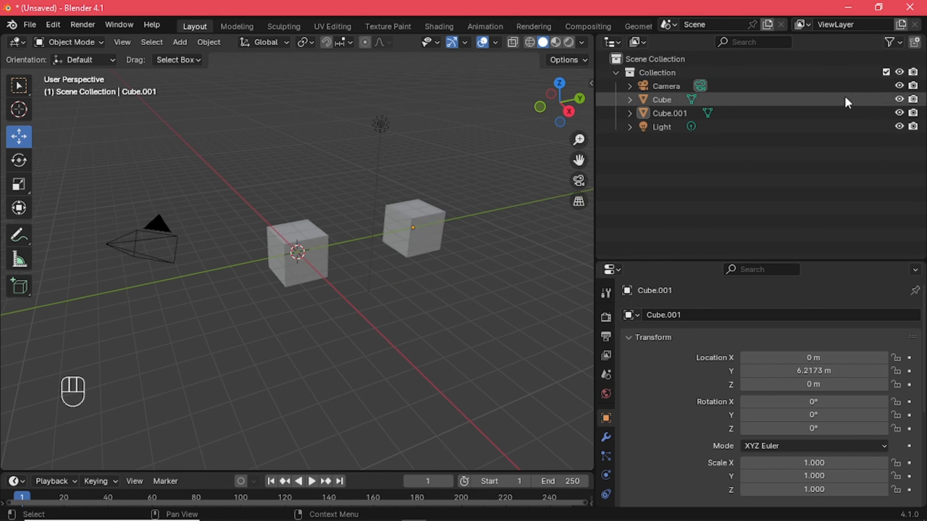
Hide both cubes and the light individually in the Outliner and make them visible again
left_click(900, 99)
left_click(900, 113)
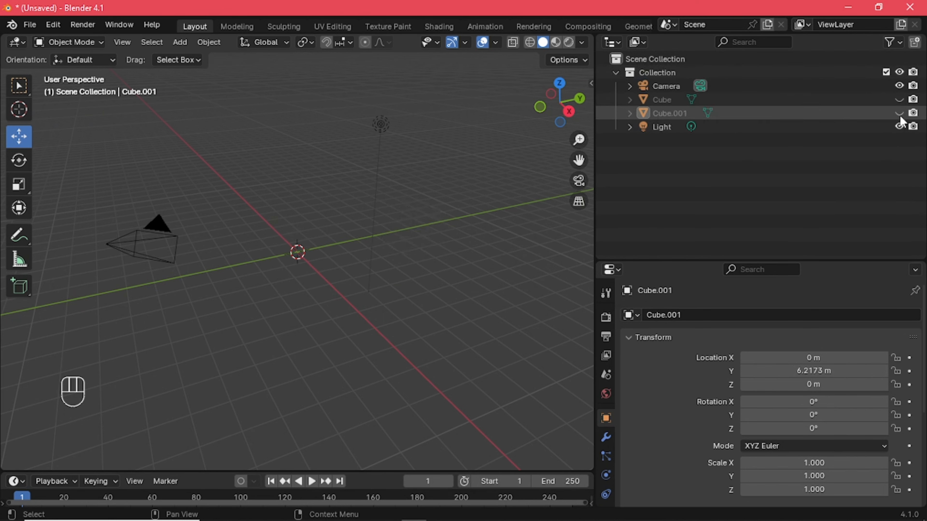
left_click(899, 127)
left_click(900, 99)
left_click(900, 113)
left_click(900, 127)
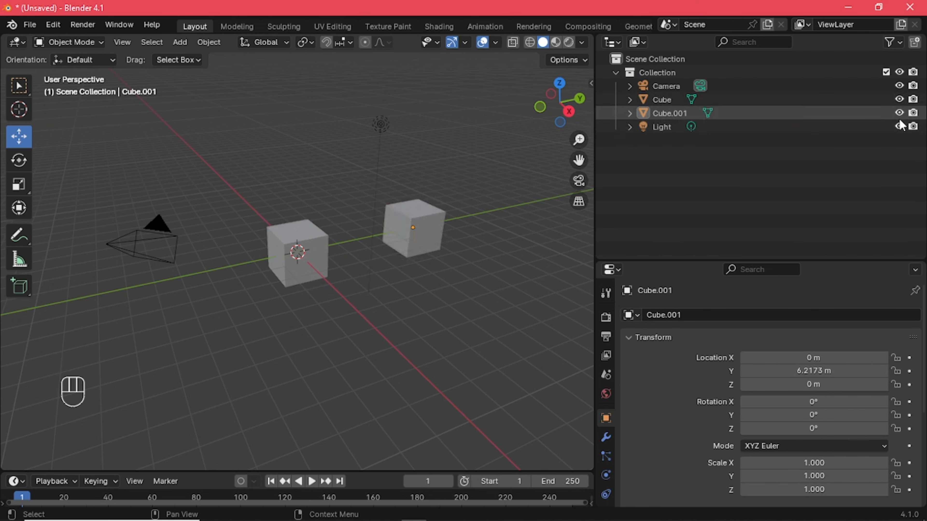
Switch the Outliner area to the Properties editor
left_click(618, 43)
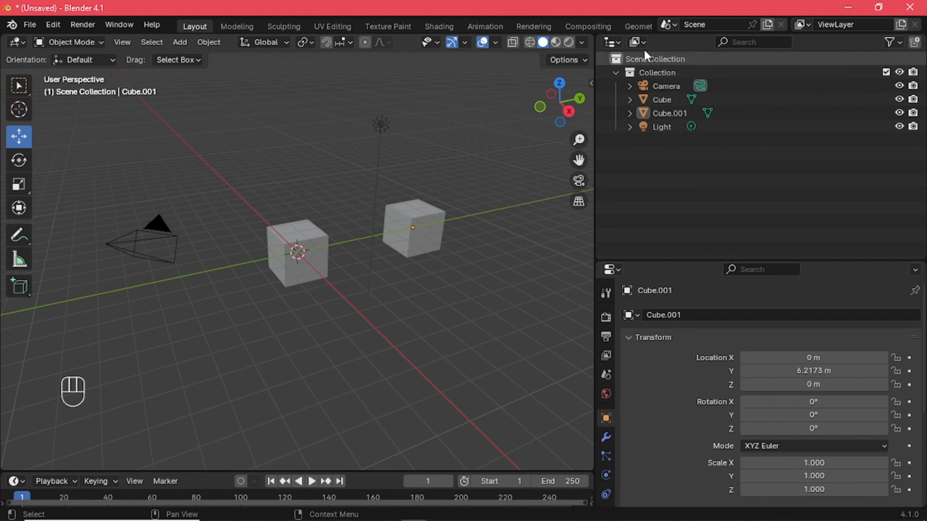
left_click(617, 44)
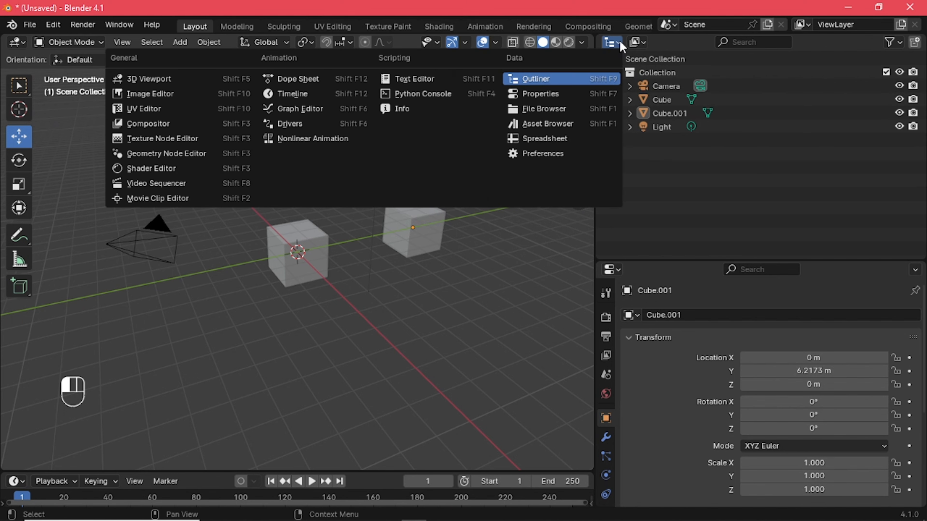
left_click(549, 92)
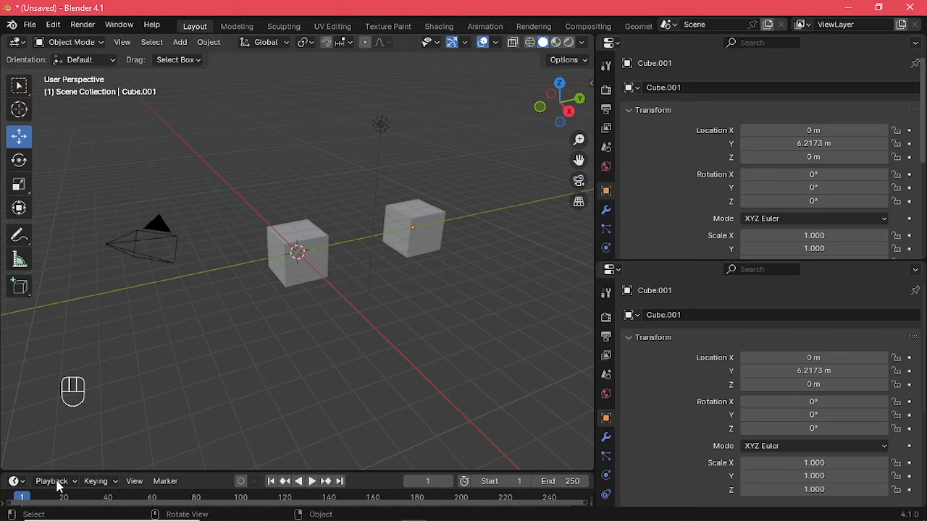
Look at the editor type choices of the Timeline, 3D Viewport and lower Properties areas, keeping each editor as it is
left_click(16, 481)
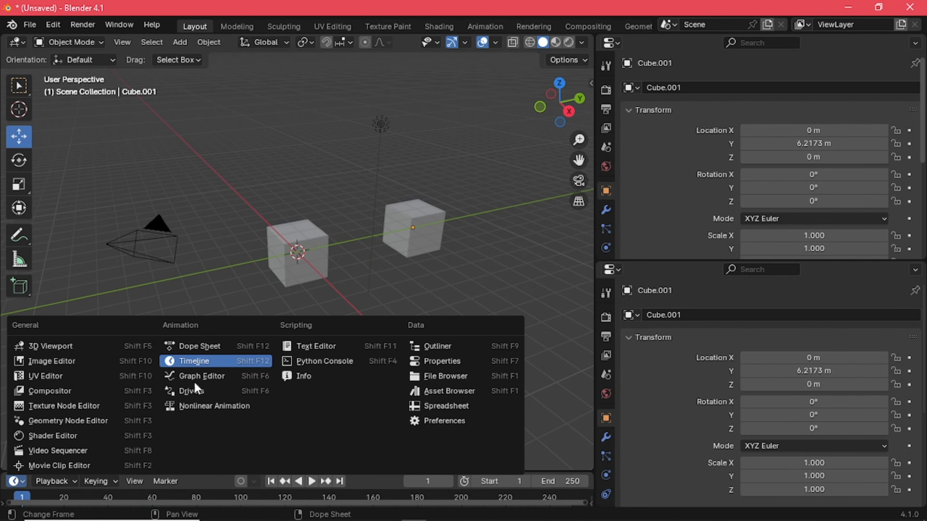
left_click(16, 42)
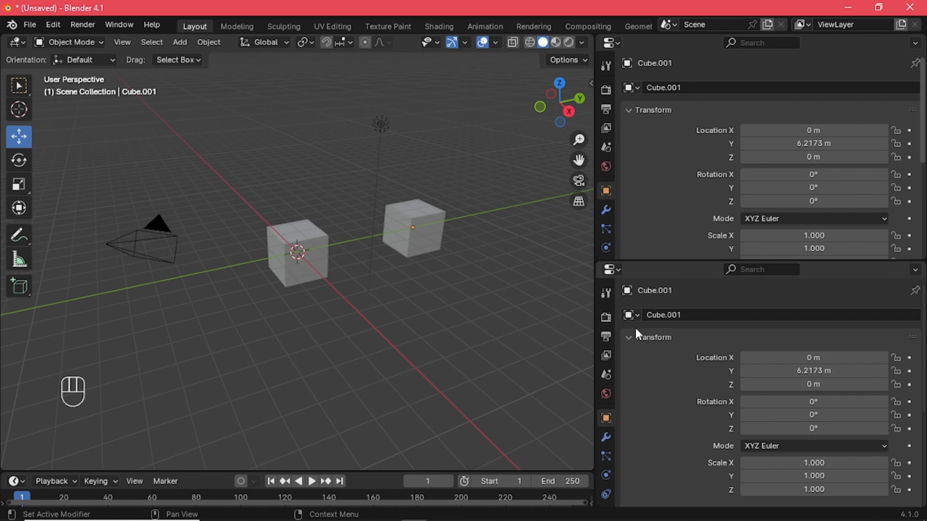
left_click(612, 270)
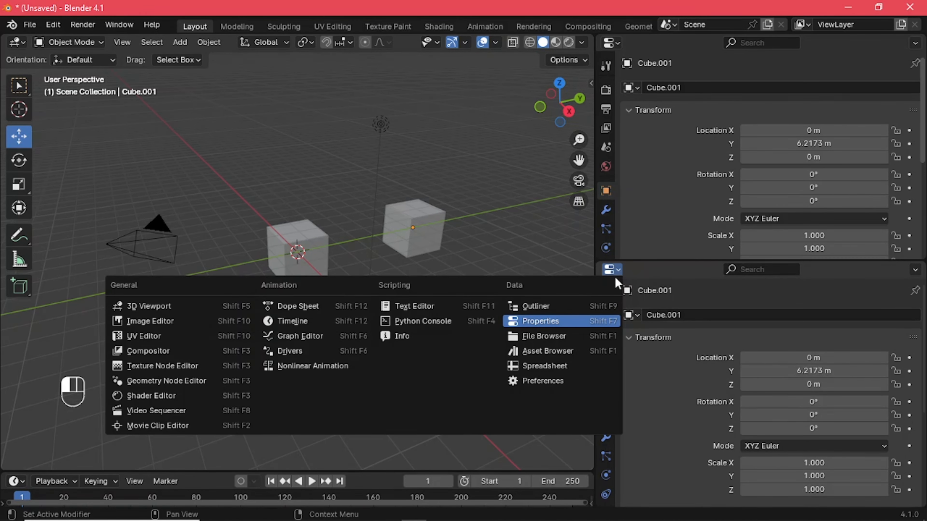
left_click(548, 321)
Switch the upper Properties area back to the Outliner editor
left_click(617, 41)
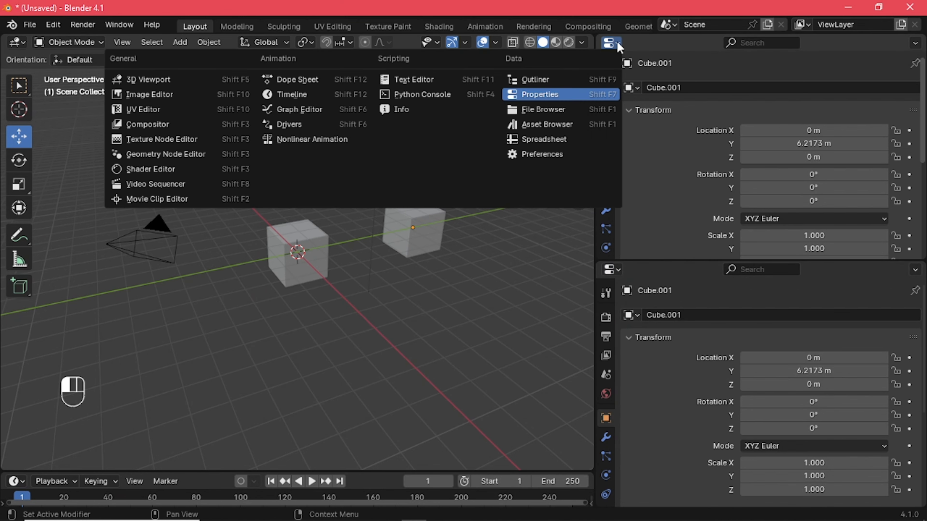
left_click(540, 81)
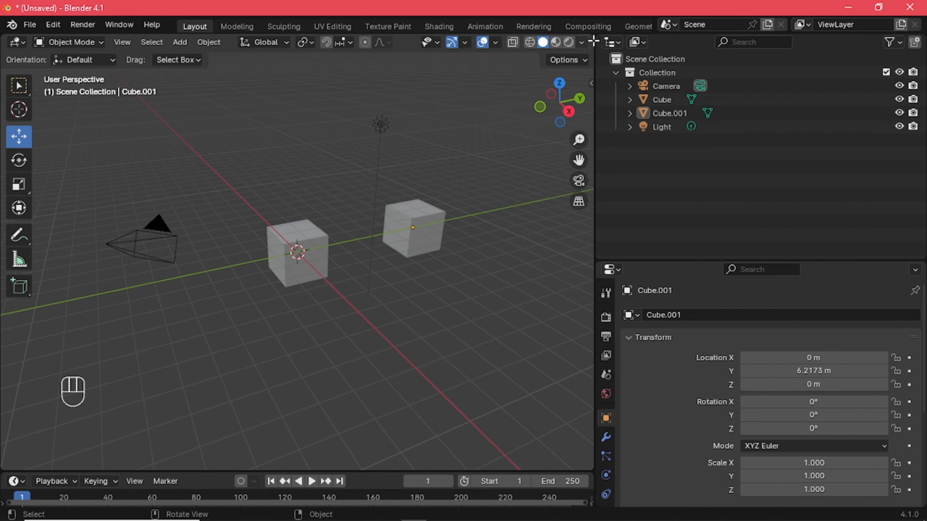
left_click(620, 42)
scroll(456, 254, "down", 5)
scroll(455, 255, "up", 6)
scroll(458, 254, "down", 4)
scroll(458, 254, "up", 5)
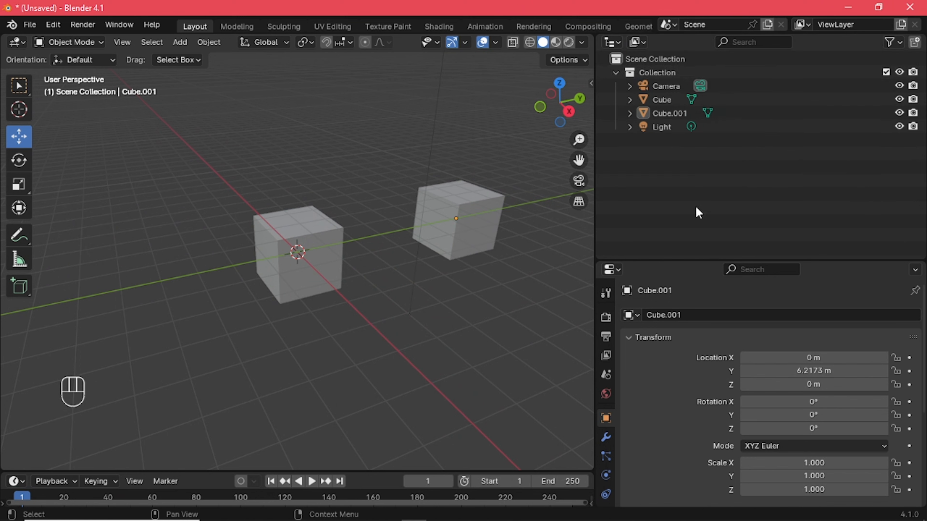
left_click(619, 44)
Box-select the cubes and light and deselect them, and toggle the collection's viewport visibility off and on
left_click_drag(58, 109, 507, 456)
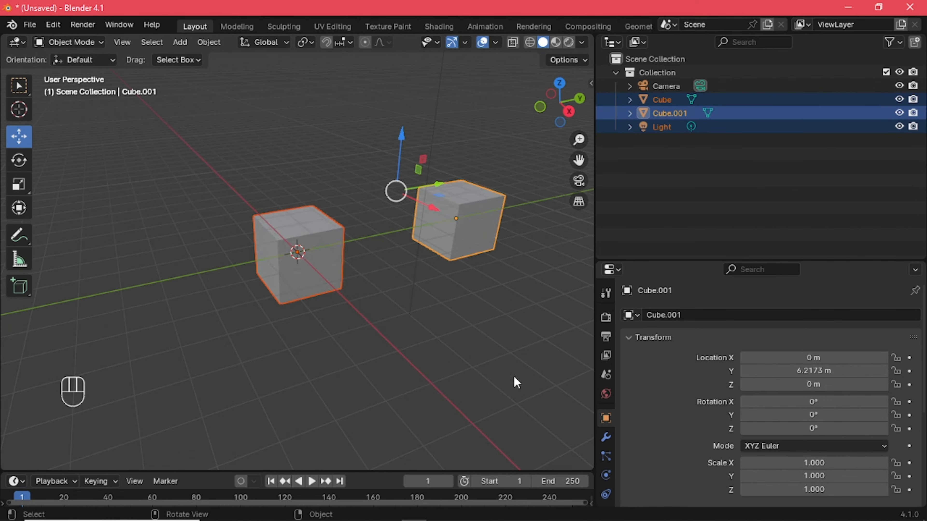
left_click(486, 312)
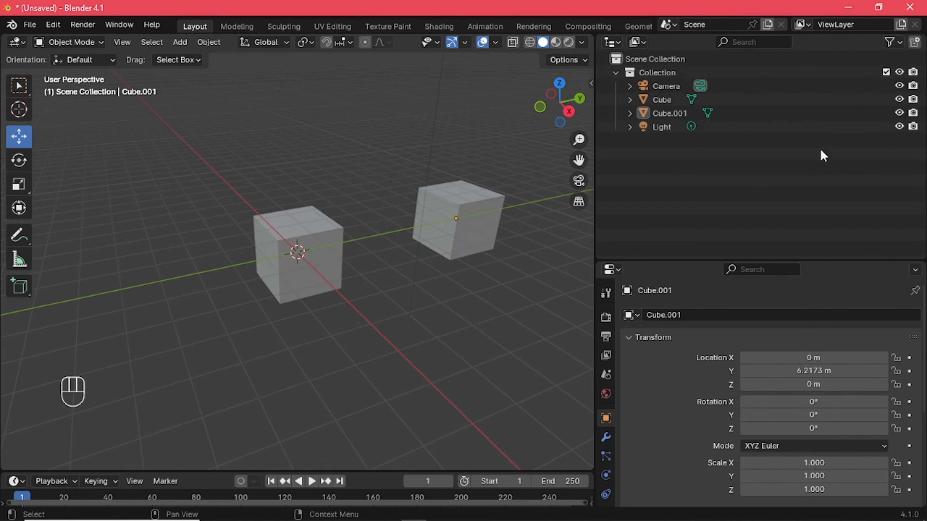
left_click(898, 72)
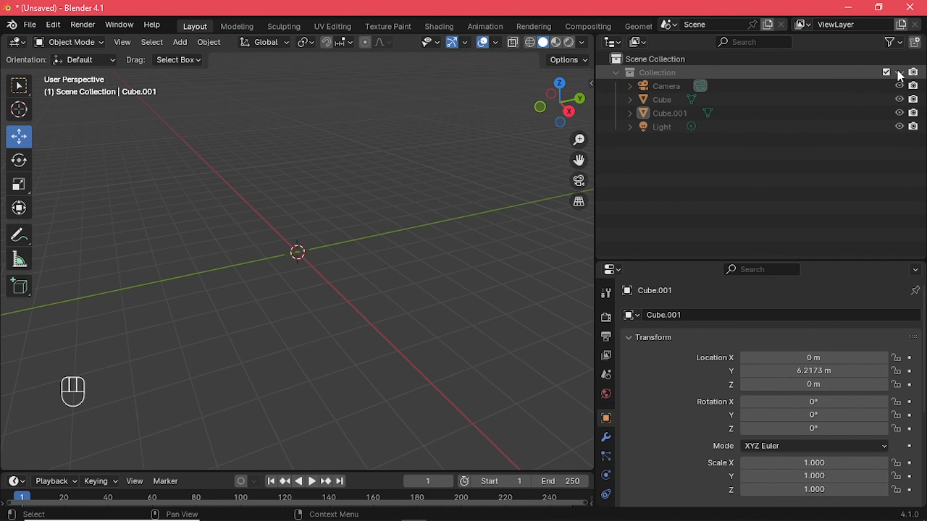
left_click(899, 72)
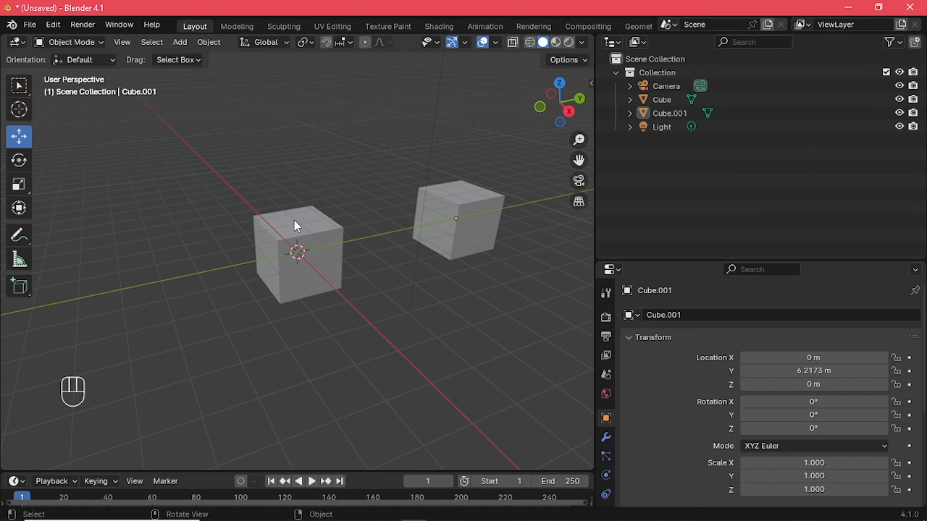
Box-select the camera, light and both cubes in the viewport and clear the selection
scroll(294, 221, "down", 4)
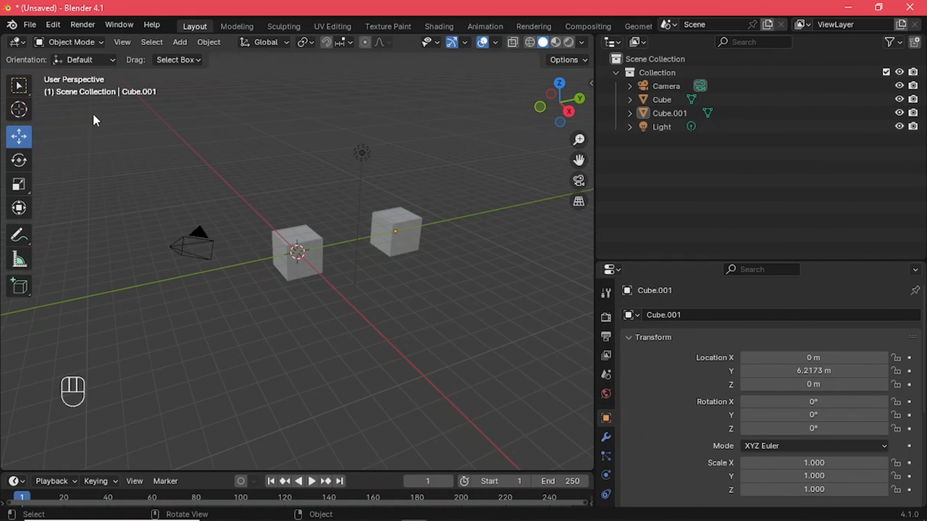
left_click_drag(97, 114, 462, 400)
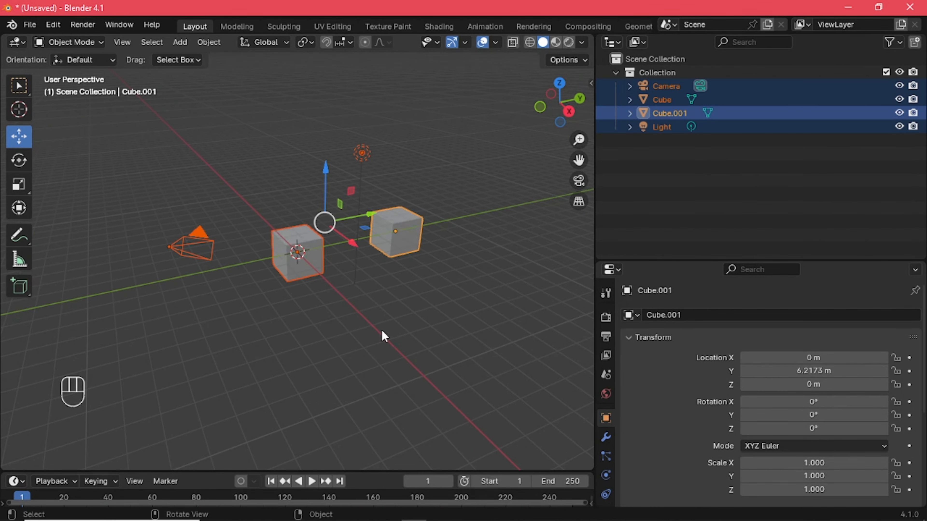
left_click(423, 321)
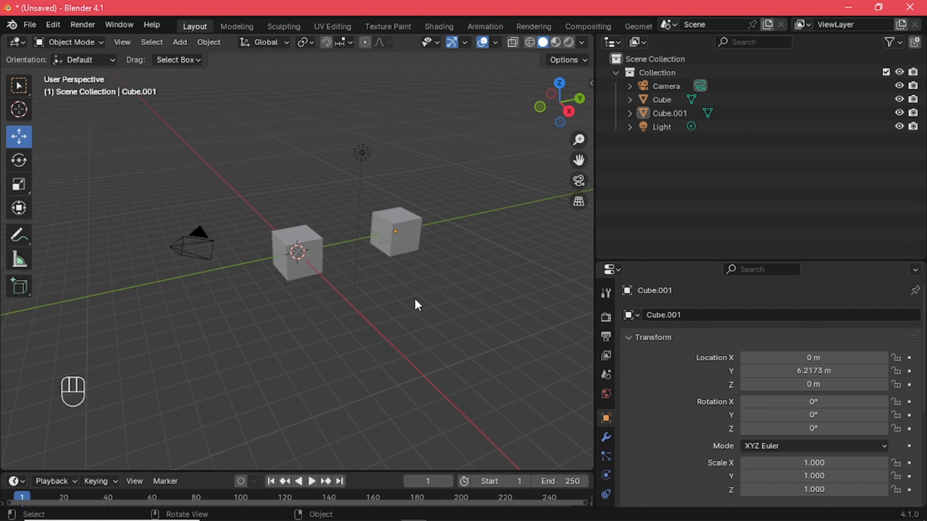
left_click(736, 41)
left_click(751, 169)
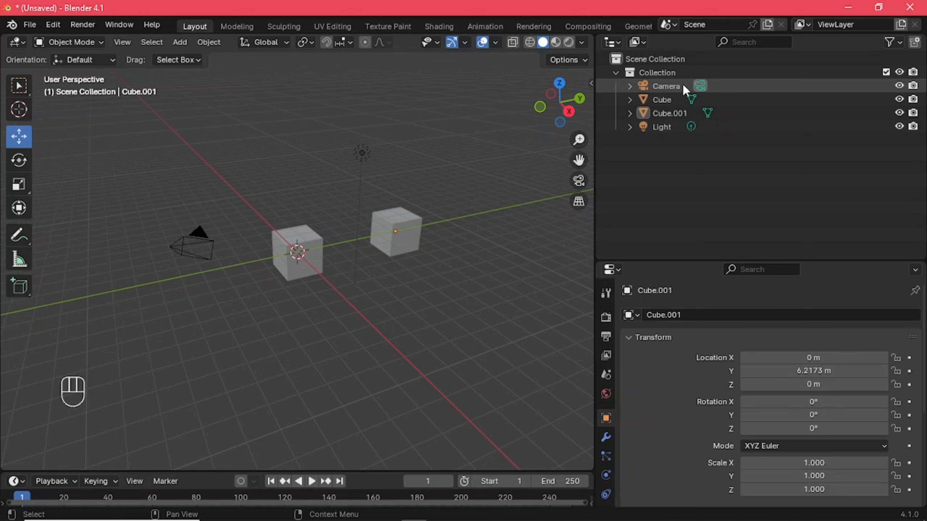
Select the Camera, Cube, Cube.001 and Light one after another in the Outliner and clear the selection
left_click(672, 88)
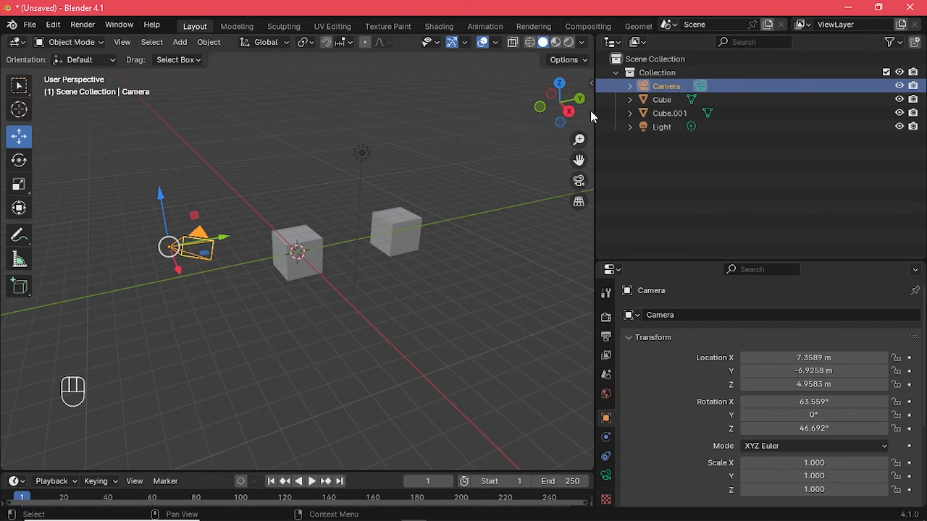
left_click(673, 100)
left_click(693, 114)
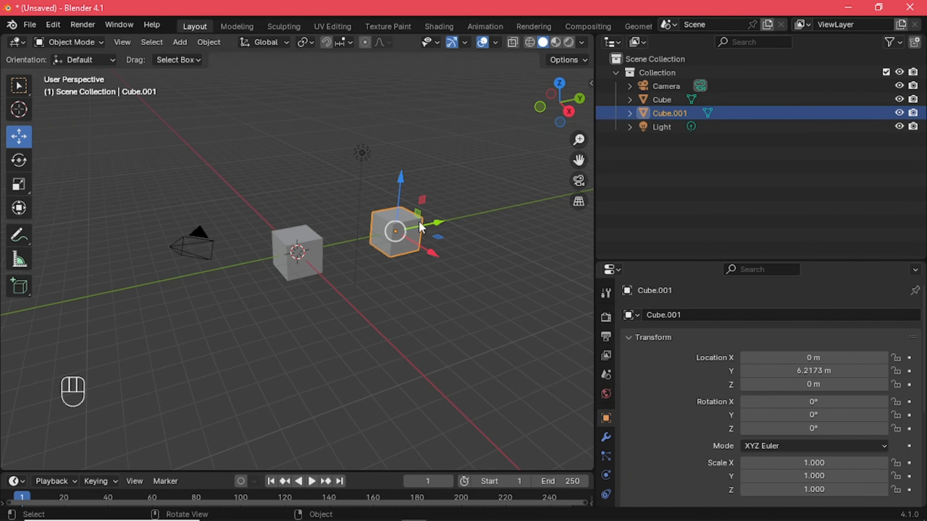
left_click(717, 127)
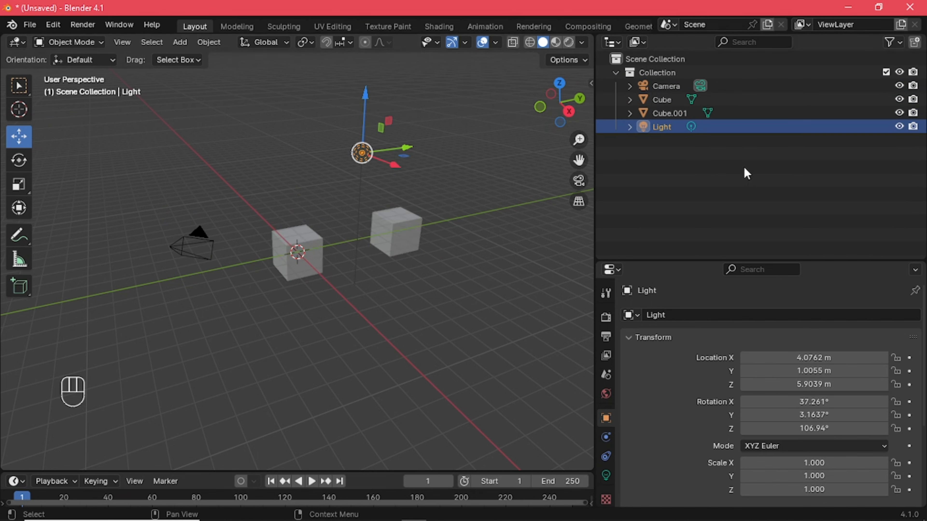
left_click(389, 292)
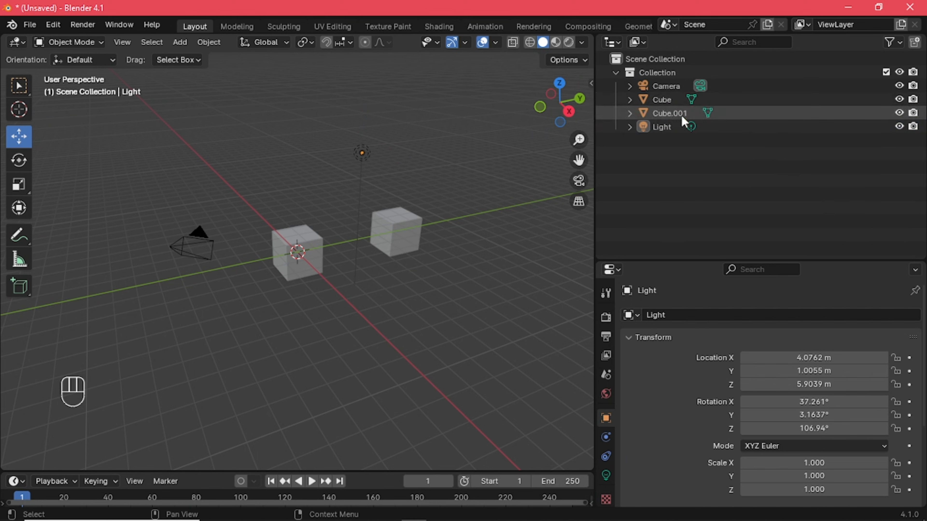
Rename the object Cube.001 in the Outliner as "cube 2"
left_click(666, 116)
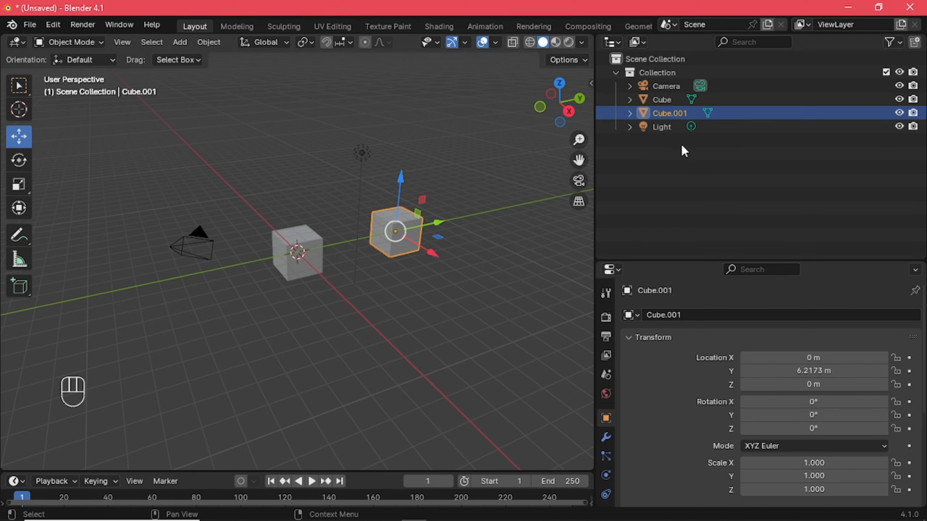
double_click(690, 115)
key("BackSpace")
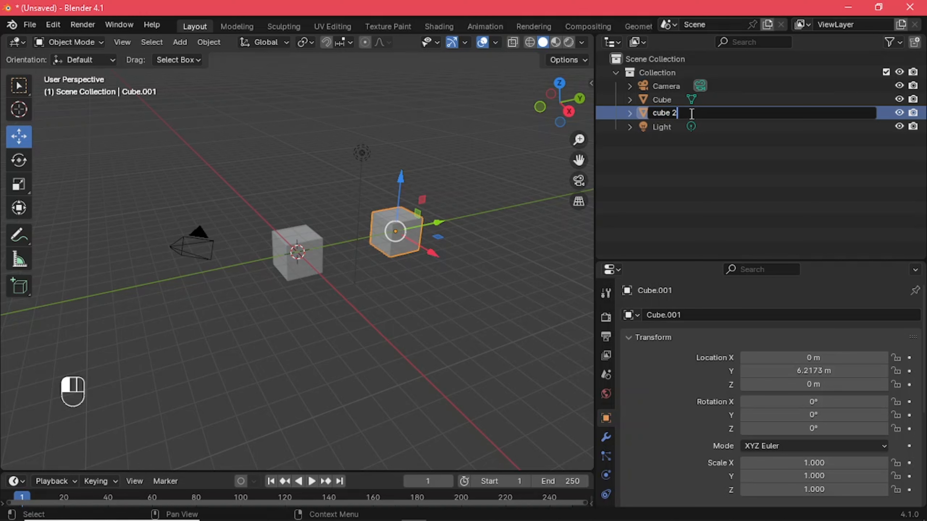
key("Return")
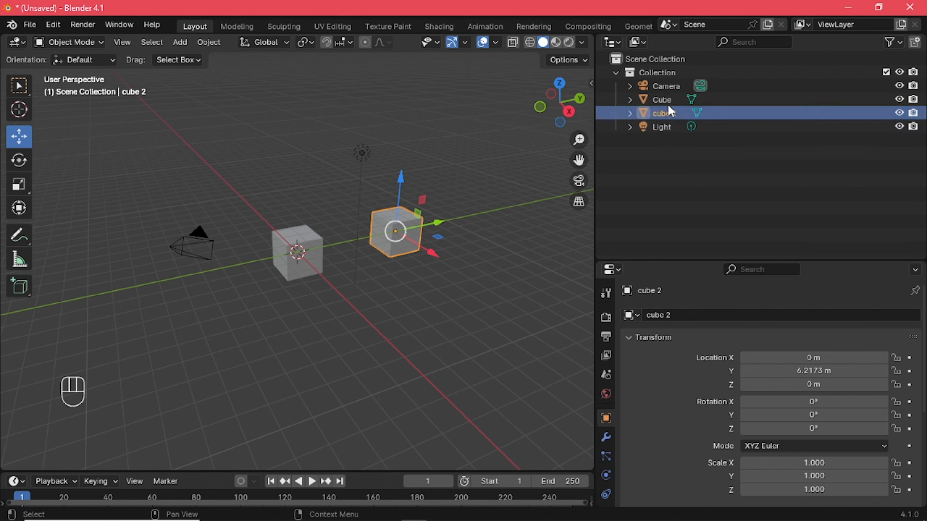
Rename the Light object in the Outliner as "light" and clear the selection
left_click(674, 128)
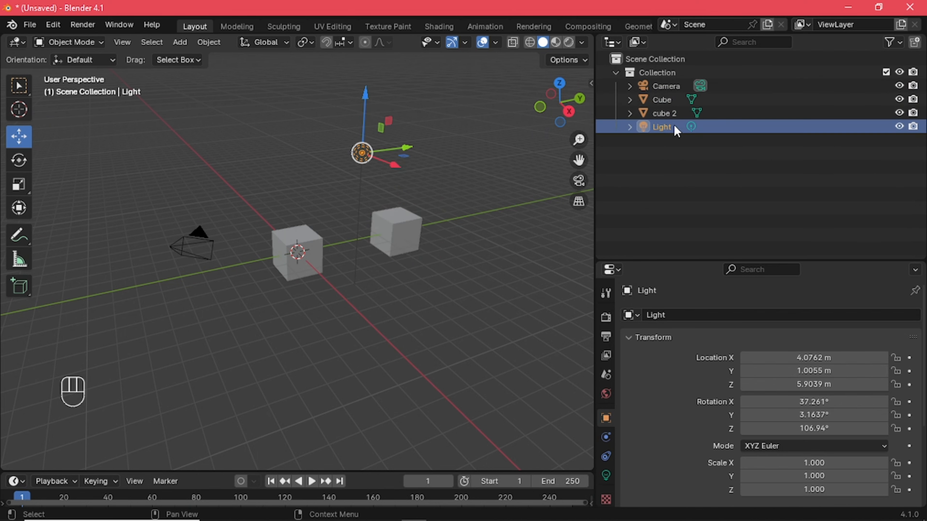
key("F2")
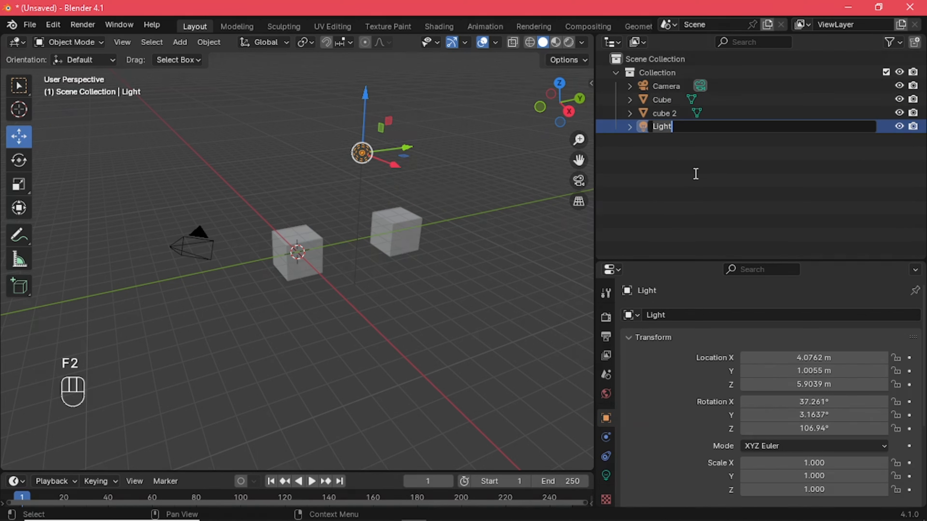
key("BackSpace")
key("BackSpace")
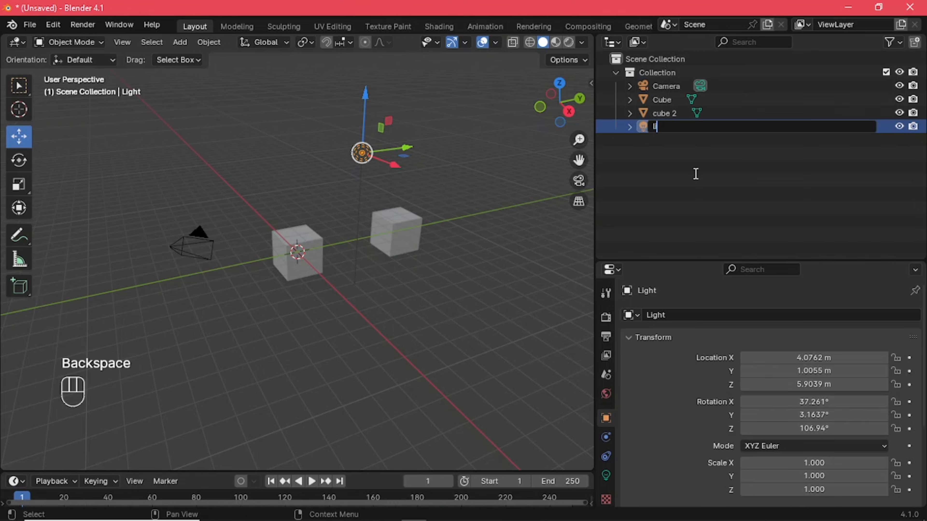
left_click(696, 173)
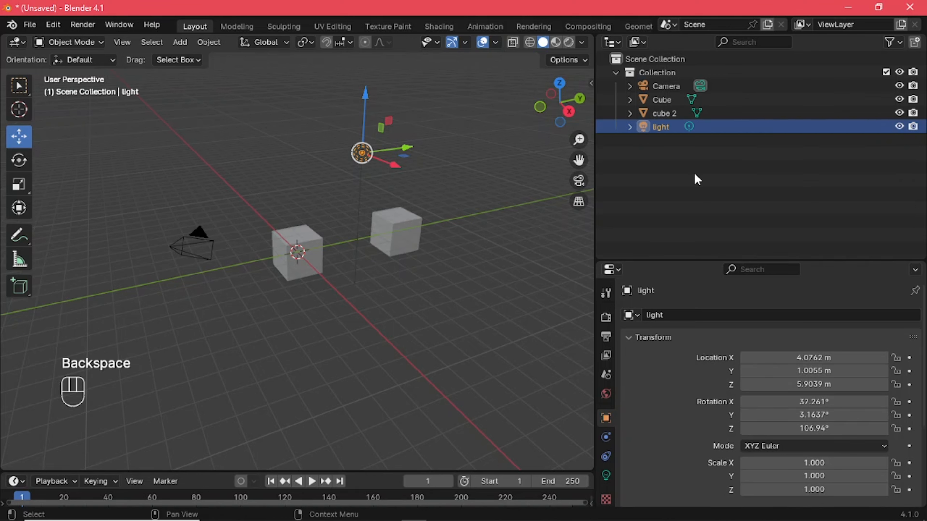
left_click(697, 176)
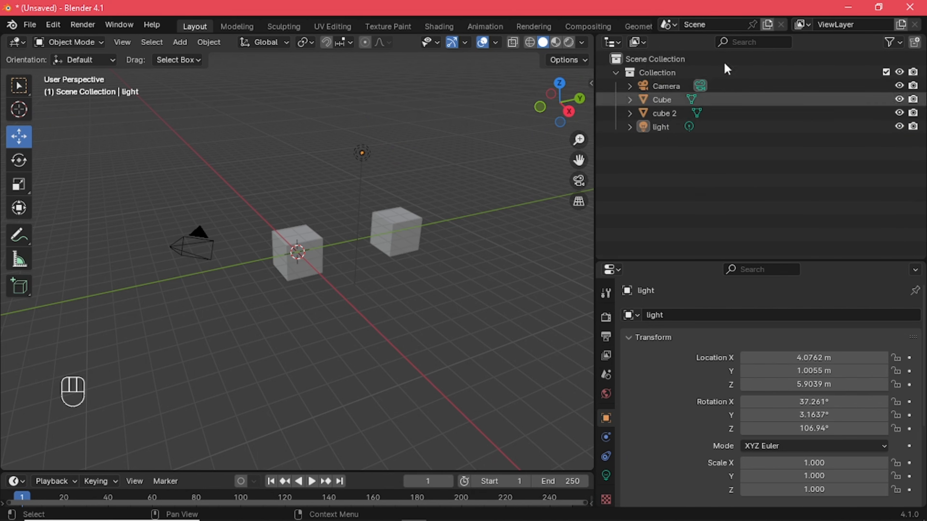
Turn the Outliner's viewport visibility column off and on again, and box-select and deselect the scene objects
left_click(900, 48)
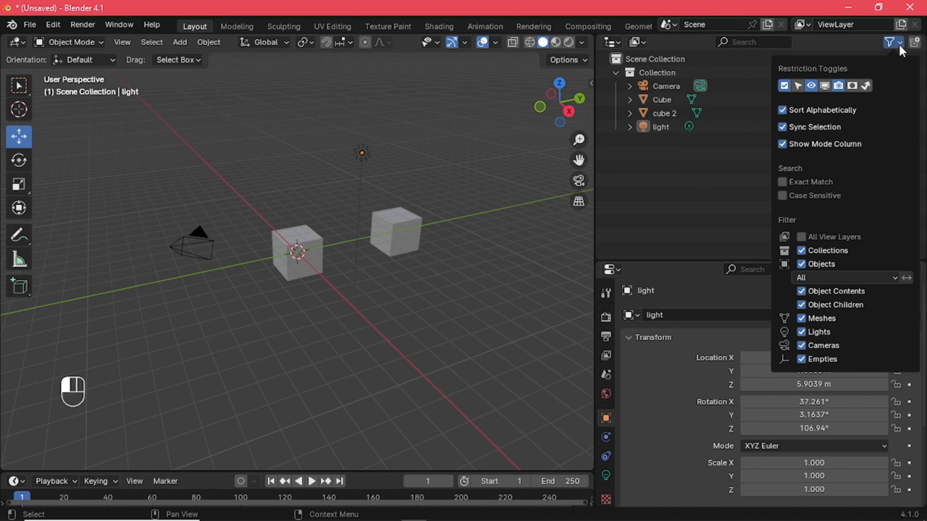
left_click(905, 45)
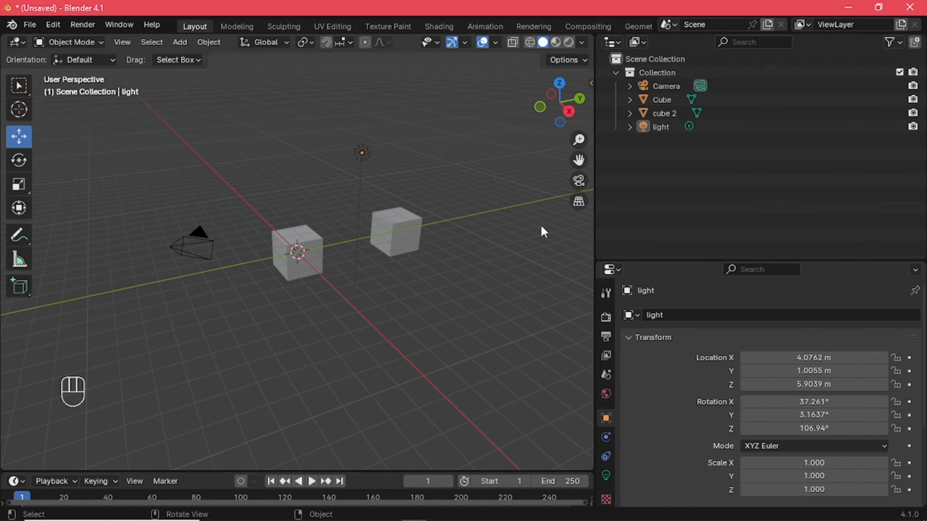
left_click(901, 45)
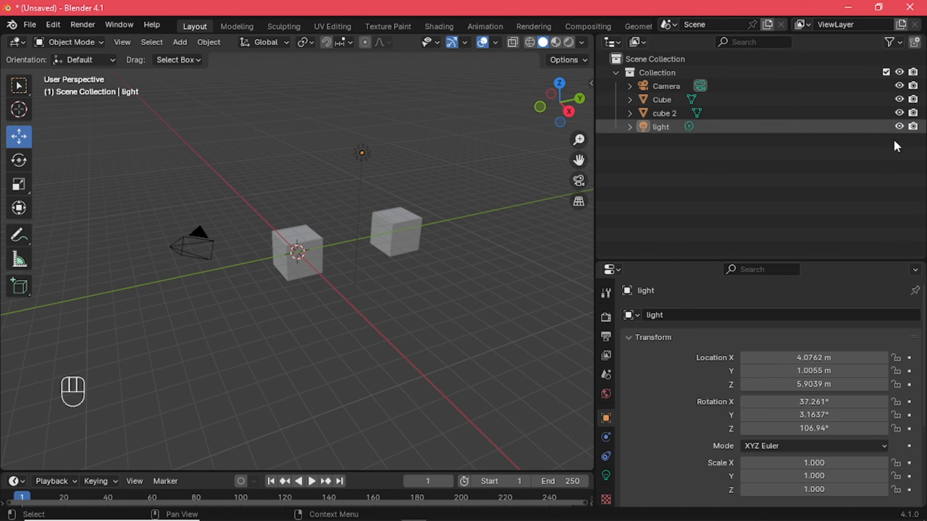
left_click_drag(113, 122, 475, 350)
left_click(780, 218)
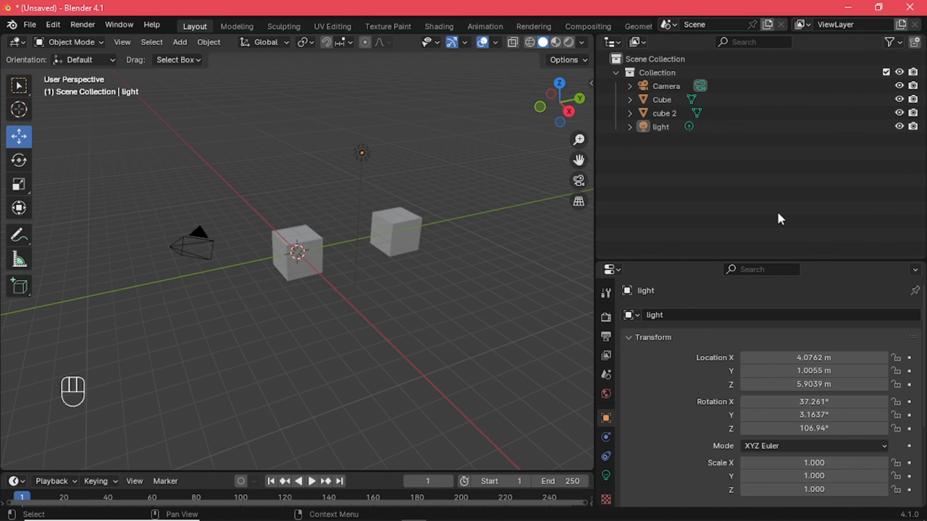
Show the Selectable restriction column in the Outliner and select the Cube, cube 2 and Camera one by one in the viewport
left_click(899, 43)
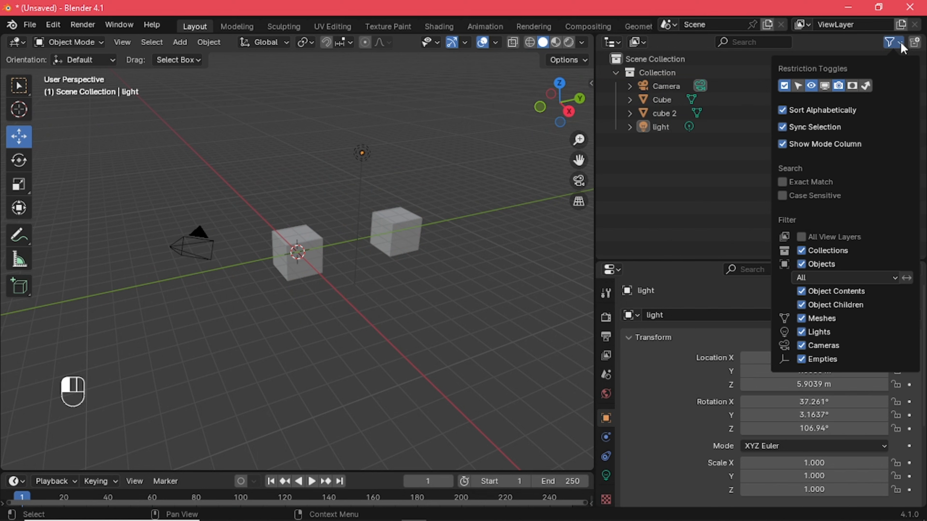
left_click(798, 86)
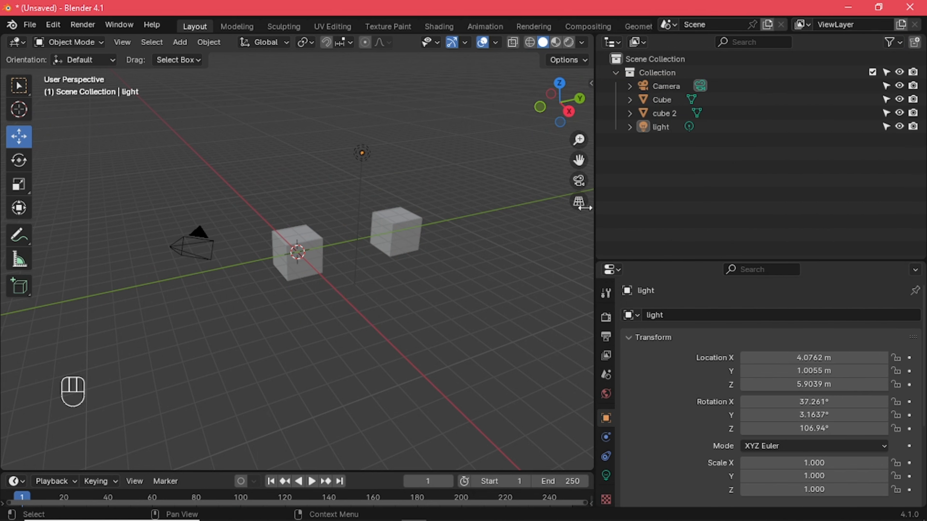
left_click(300, 238)
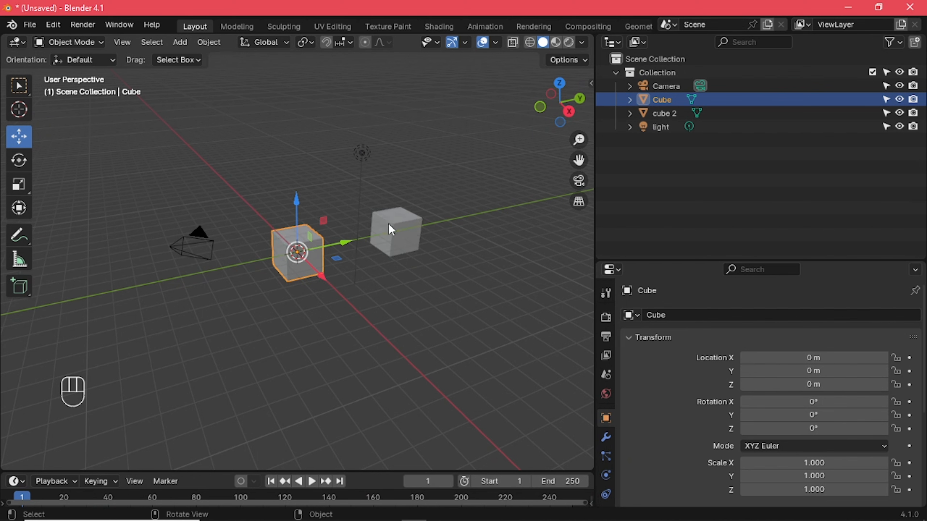
left_click(391, 229)
left_click(201, 241)
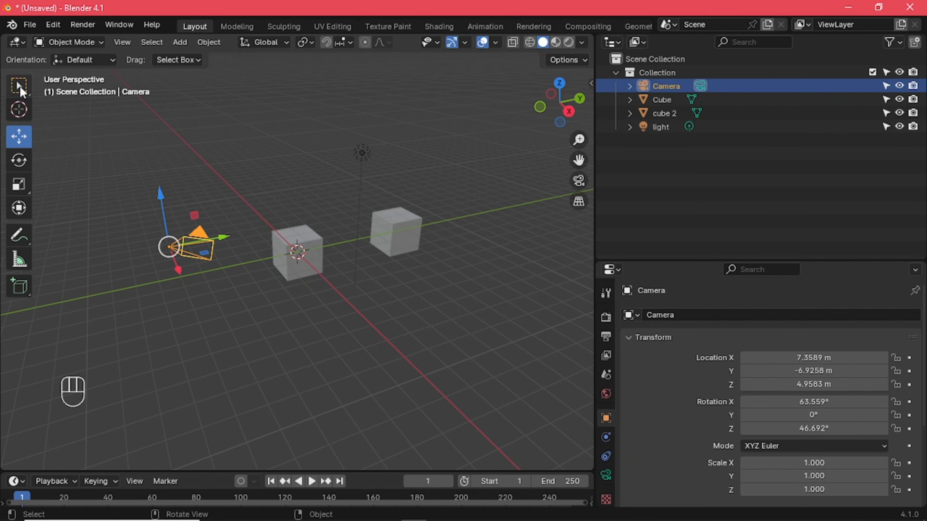
Switch to the Select Box tool and select the Cube and cube 2 alternately in the viewport
left_click(21, 90)
left_click(301, 257)
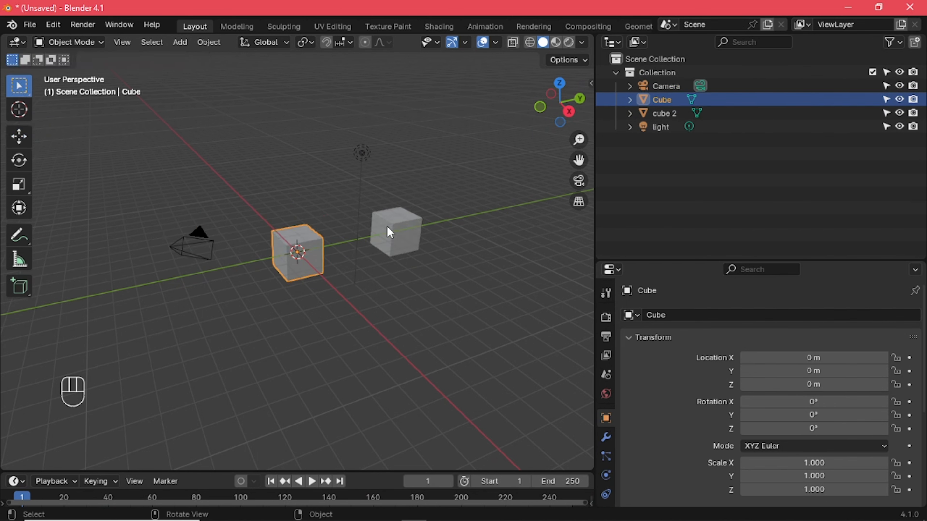
left_click(457, 280)
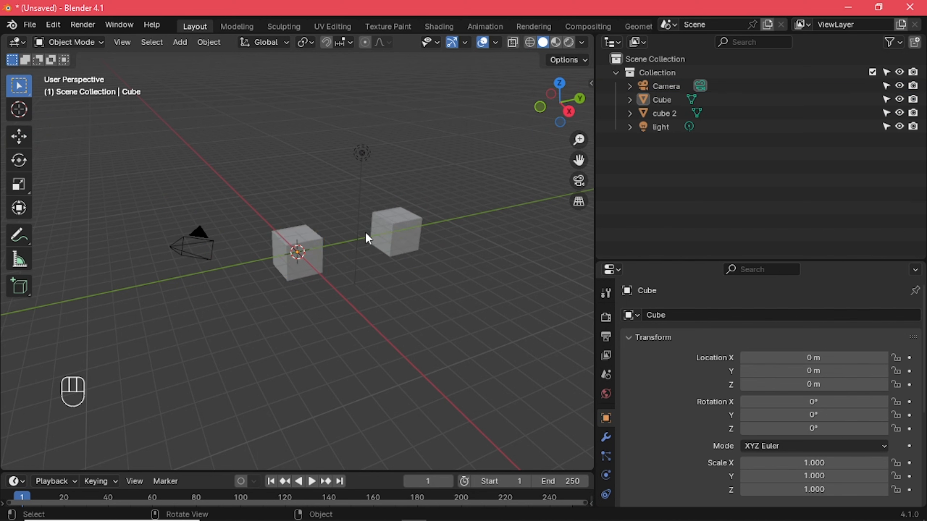
left_click(410, 242)
left_click(293, 261)
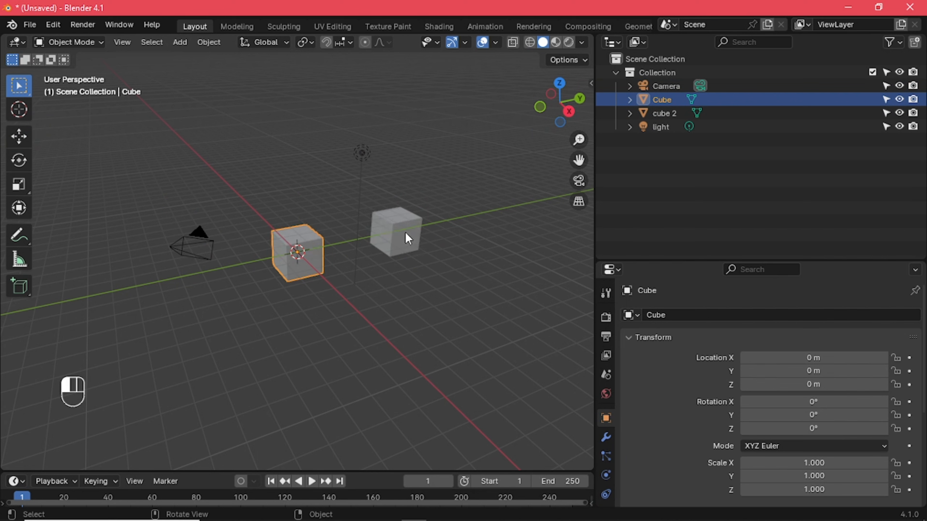
Move cube 2 along the Y axis to about 0.98 m so that it overlaps the Cube, and clear the selection
left_click(405, 243)
left_click(22, 136)
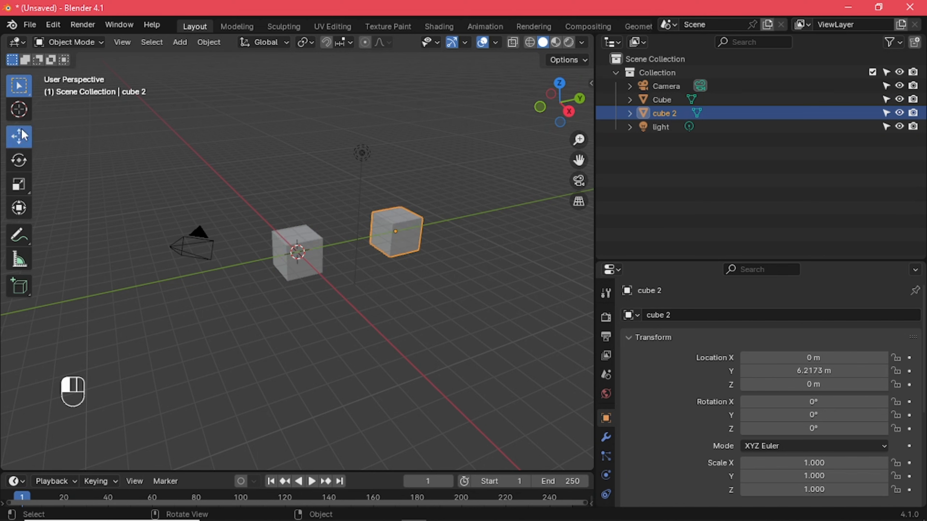
left_click_drag(437, 226, 354, 245)
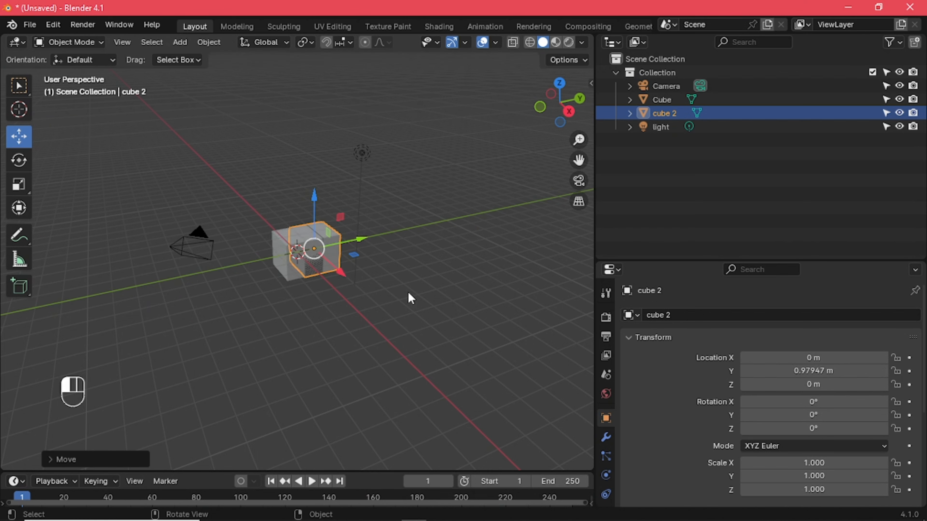
left_click(408, 297)
Select the overlapping Cube and cube 2 alternately in the viewport, ending with cube 2 selected
left_click(310, 258)
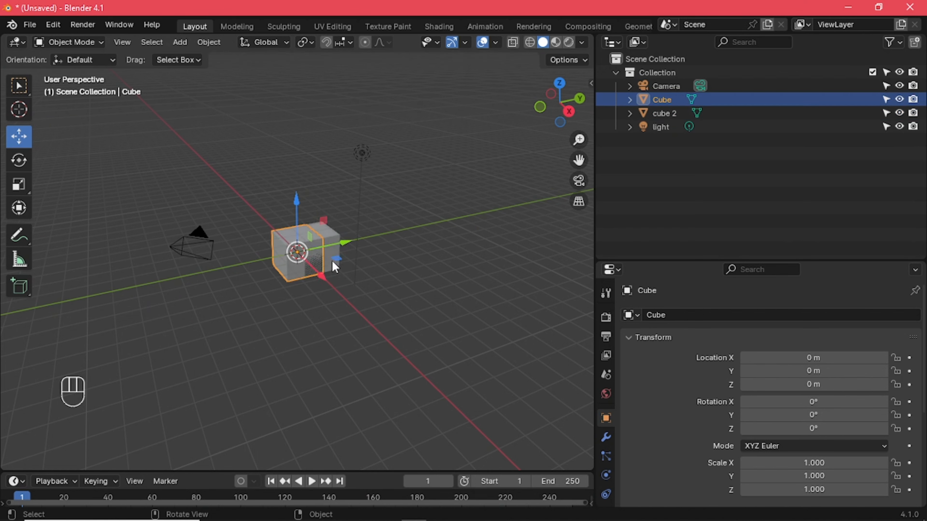
left_click(332, 253)
left_click(303, 257)
left_click(328, 252)
left_click(329, 254)
left_click(333, 253)
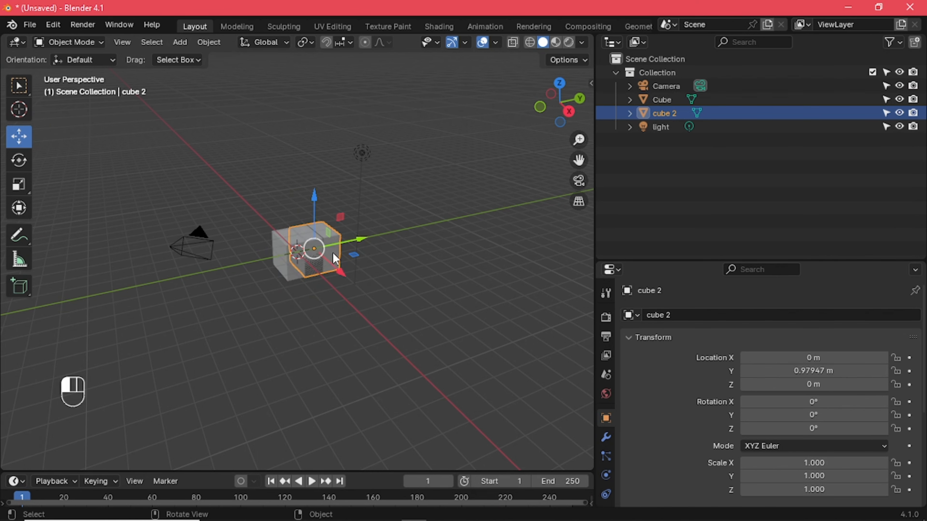
left_click(361, 277)
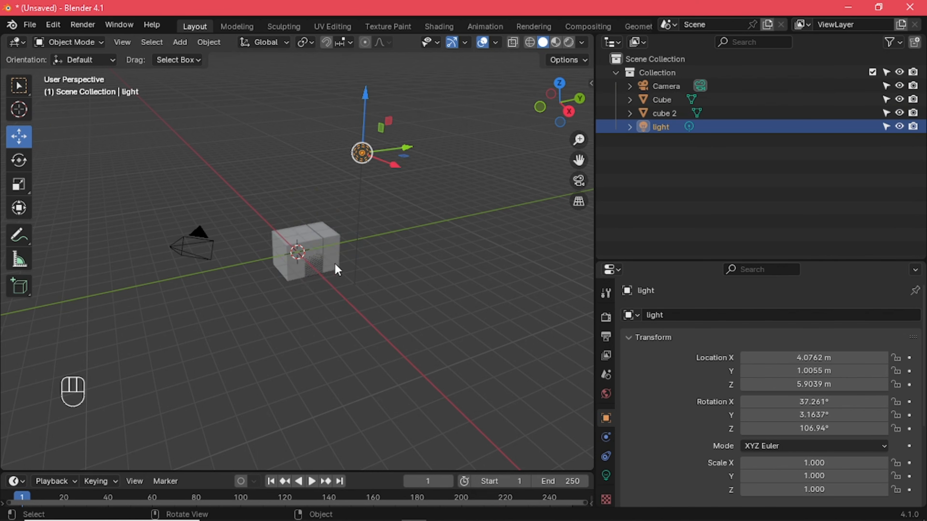
left_click(332, 257)
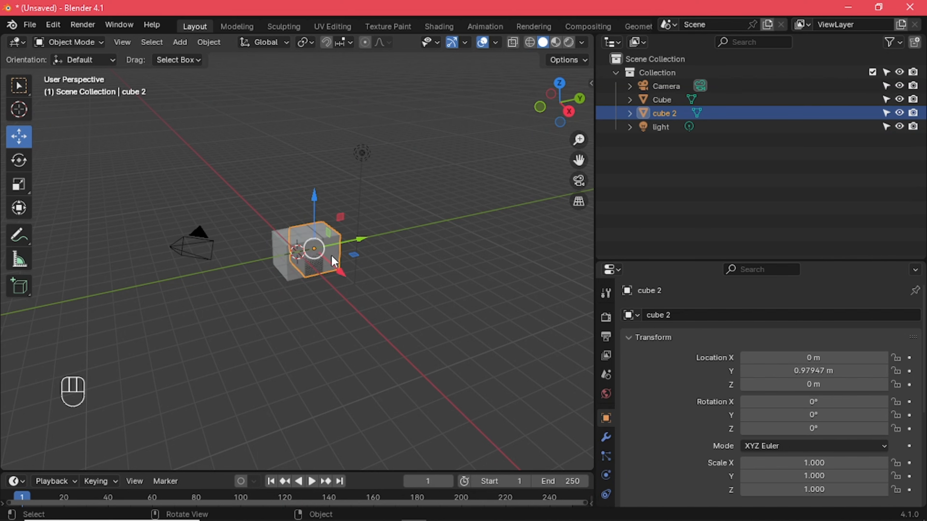
Disable viewport selection for cube 2 and try selecting both overlapping cubes, individually and with a selection box
left_click(885, 113)
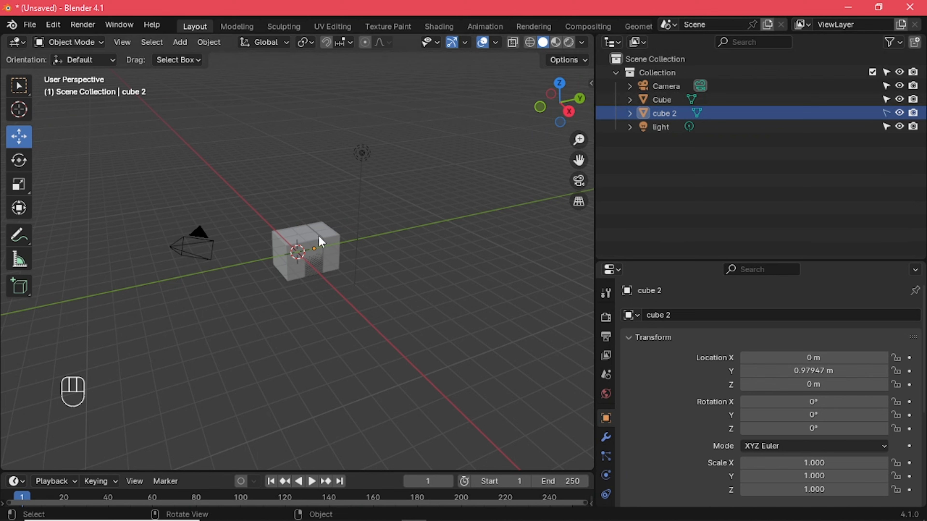
left_click(278, 252)
left_click(333, 251)
left_click_drag(308, 255, 326, 238)
left_click(331, 243)
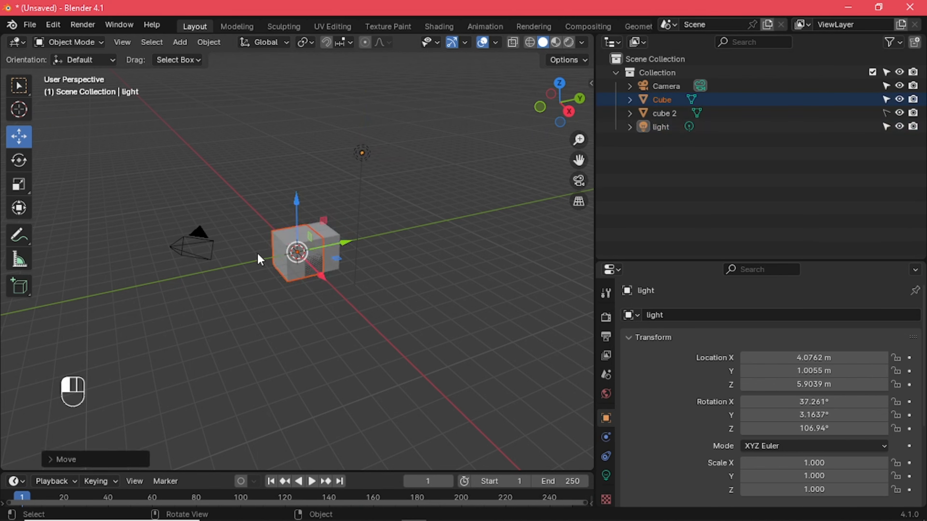
left_click_drag(234, 193, 448, 310)
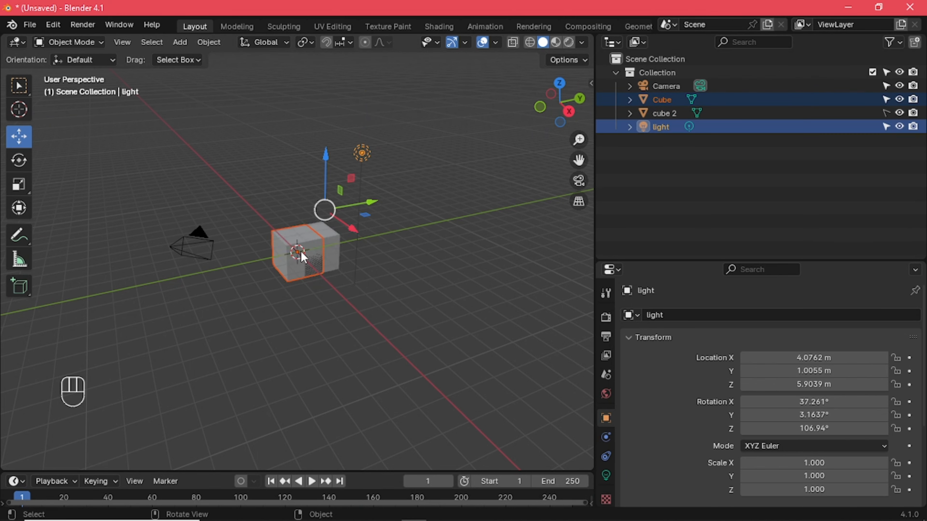
Test from several viewing angles which of the overlapping cubes can be selected, individually and by box selection, clearing the selection each time
middle_click_drag(322, 322, 167, 263)
scroll(300, 260, "up", 5)
left_click(358, 331)
middle_click_drag(357, 332, 546, 253)
left_click(281, 257)
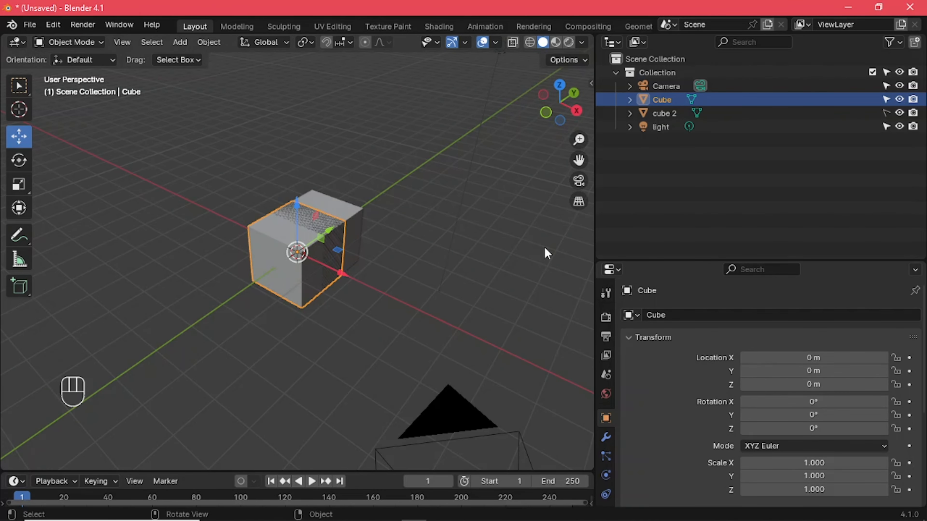
left_click(353, 298)
middle_click_drag(353, 299, 304, 292)
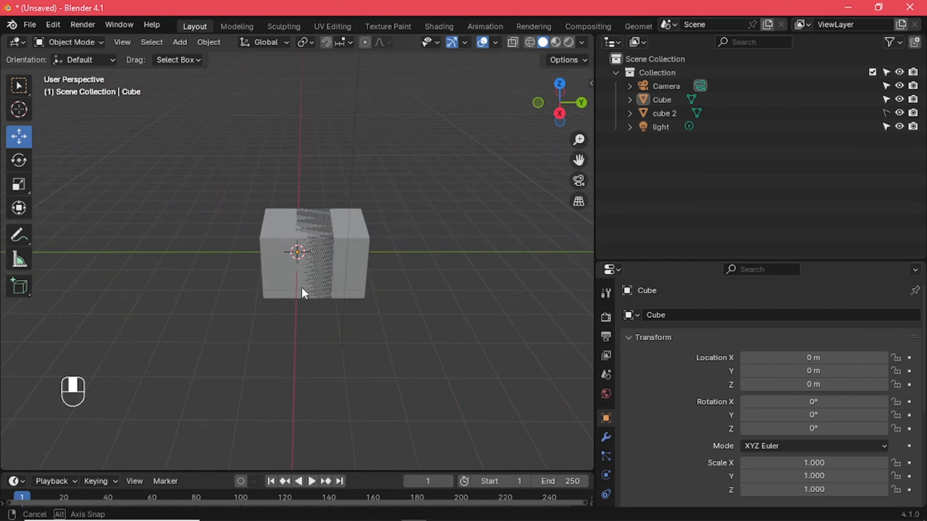
left_click_drag(221, 173, 540, 406)
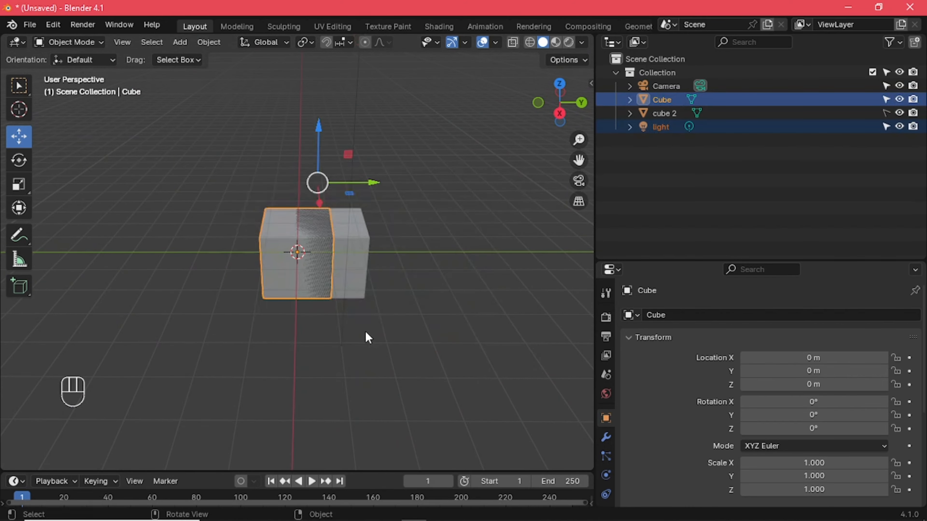
left_click(394, 319)
left_click_drag(220, 154, 321, 264)
middle_click_drag(406, 360, 250, 360)
left_click(440, 300)
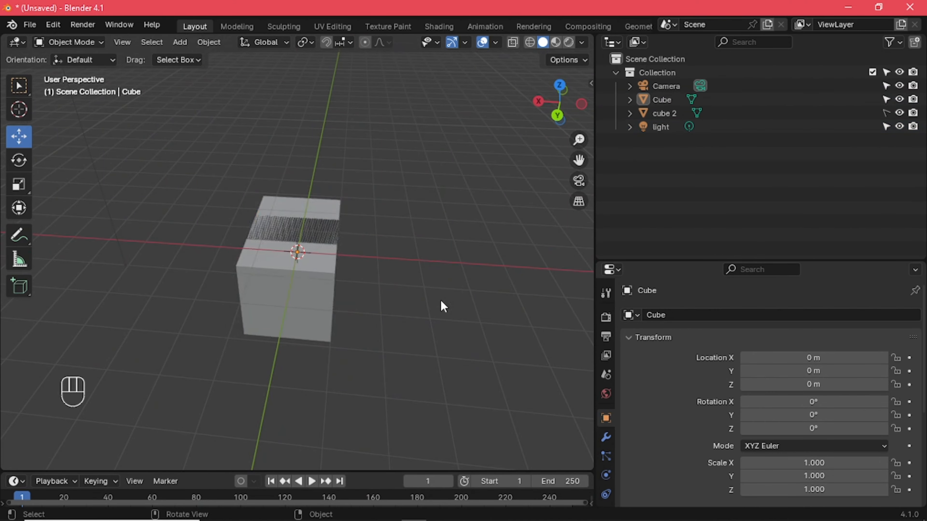
mouse_move(440, 300)
middle_mouse_down()
mouse_move(285, 349)
mouse_move(280, 324)
mouse_move(331, 322)
mouse_move(438, 285)
middle_mouse_up()
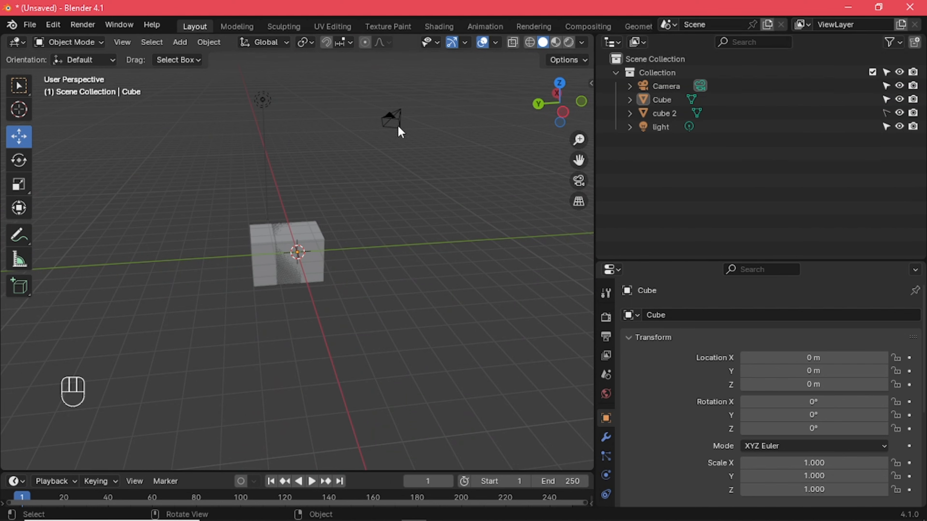
Select the Camera, disable its viewport selection in the Outliner and try box-selecting it in the viewport
left_click(392, 121)
middle_click_drag(353, 243, 275, 263)
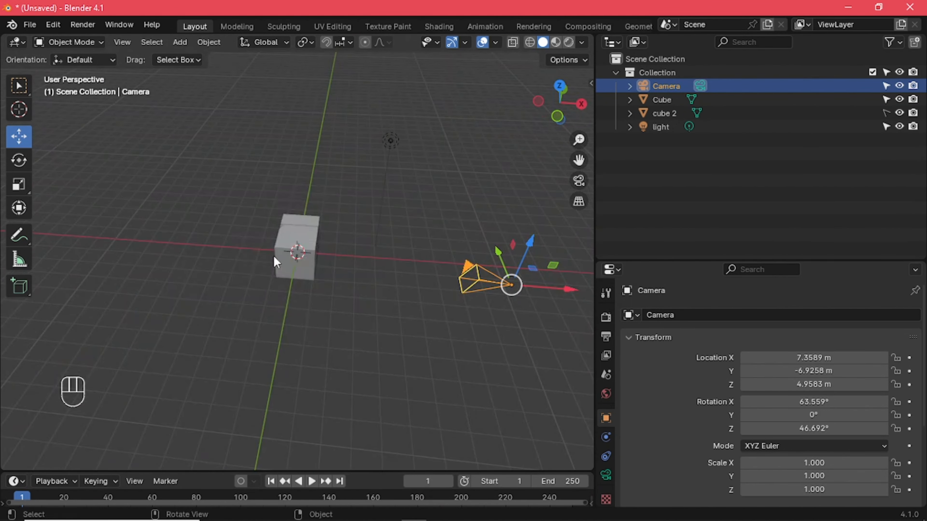
left_click(886, 86)
left_click_drag(461, 205, 570, 420)
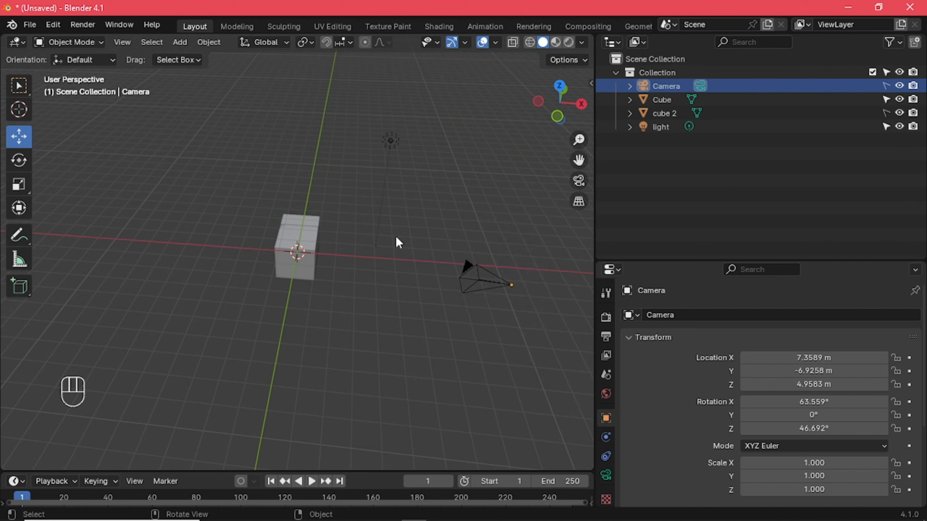
Try selecting the Camera in the viewport by box and individually, and select the Cube for comparison
left_click_drag(514, 298, 193, 95)
left_click(482, 289)
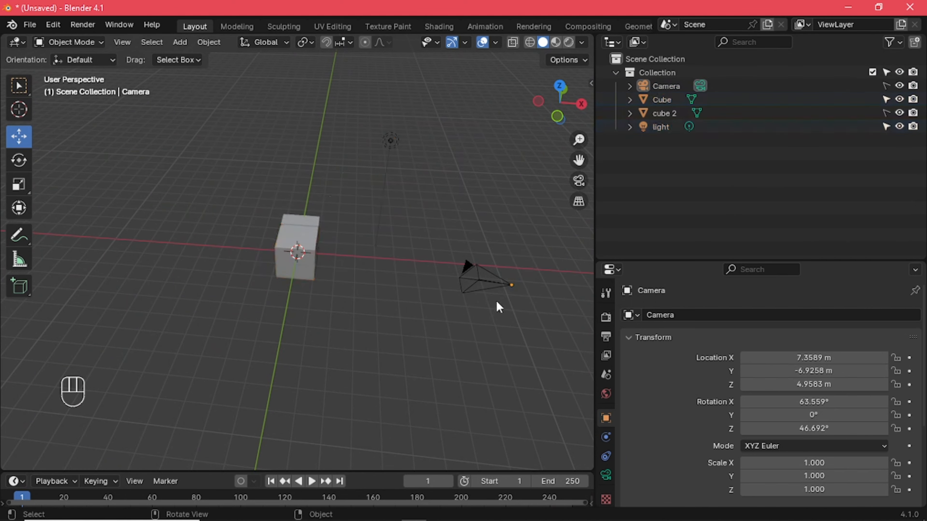
left_click_drag(504, 273, 447, 276)
left_click(303, 235)
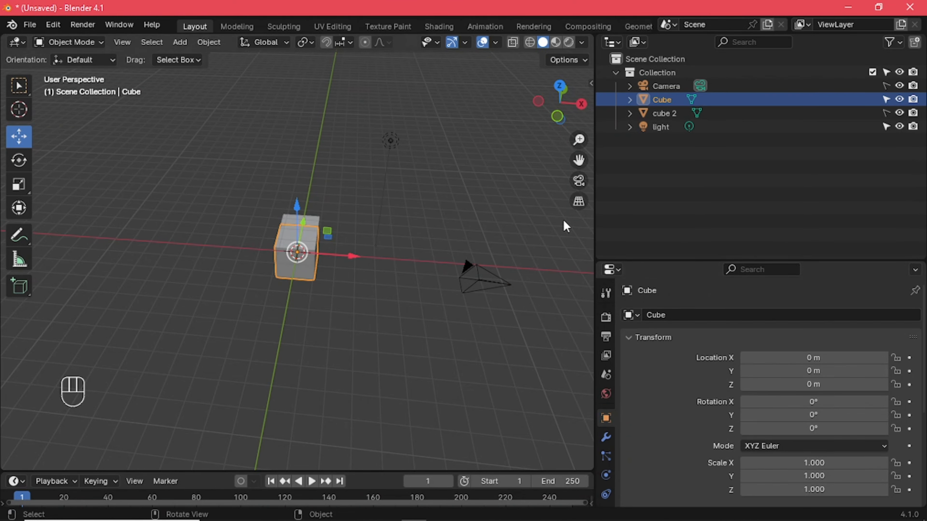
Re-enable viewport selection for the Camera and cube 2, test it by box-selecting all objects, and clear the selection
left_click(886, 86)
left_click(886, 113)
left_click_drag(208, 115, 547, 334)
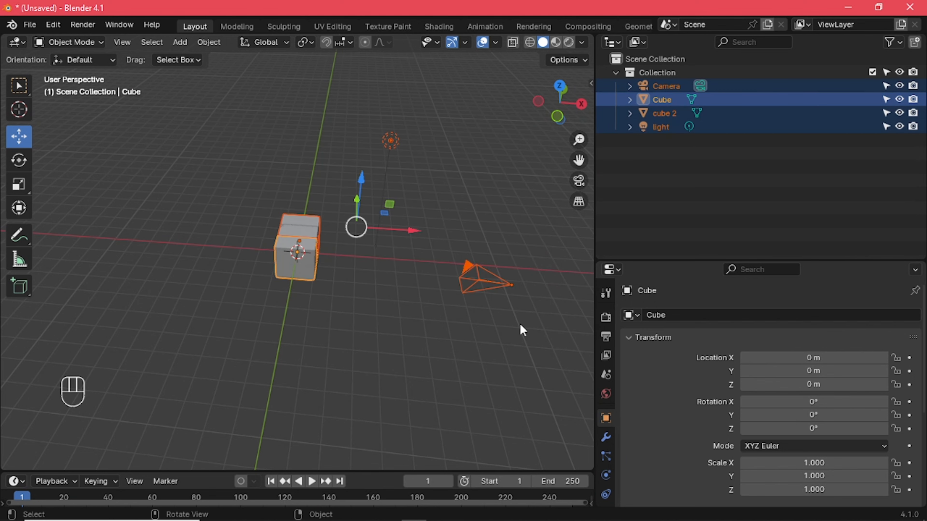
left_click(307, 336)
middle_click_drag(307, 336, 338, 271)
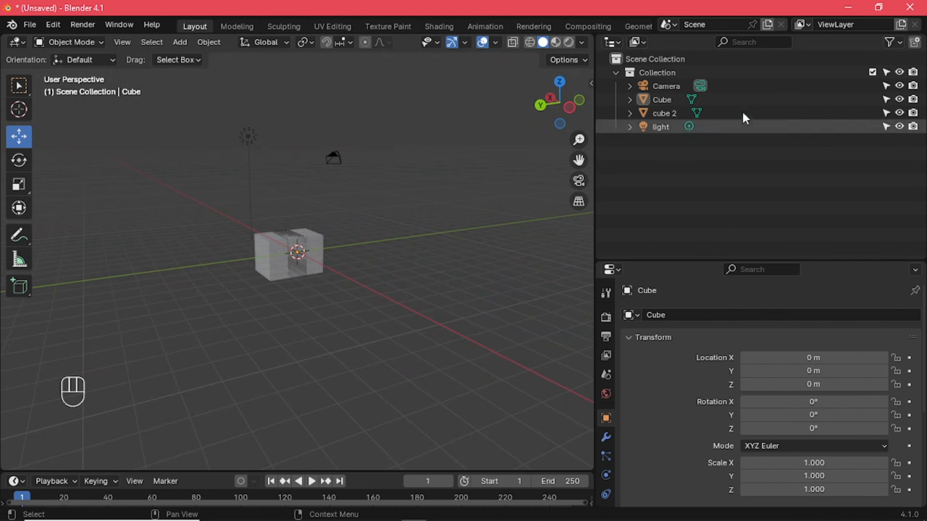
Add three new empty collections to the Scene Collection
left_click(916, 43)
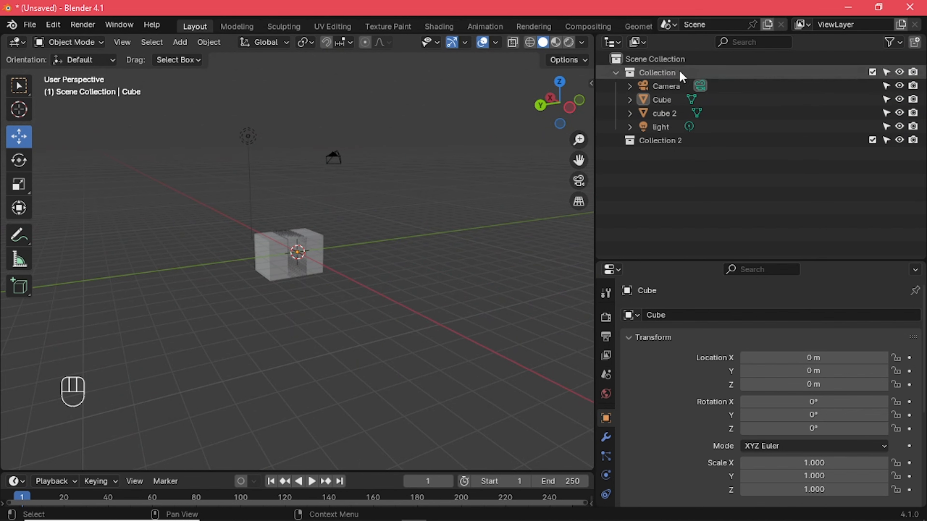
left_click(918, 47)
left_click(917, 47)
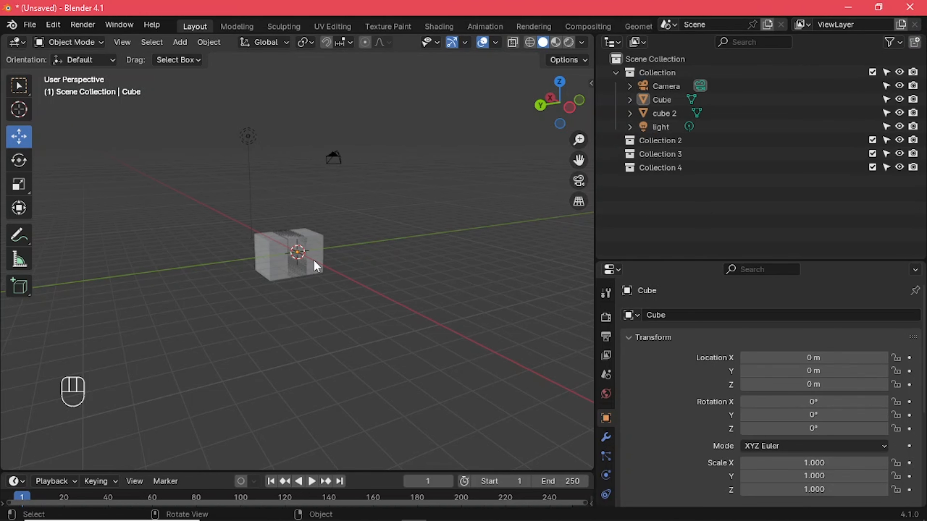
Move cube 2 from Collection into Collection 2 in the Outliner and deselect it
left_click(686, 113)
left_click_drag(686, 112, 673, 141)
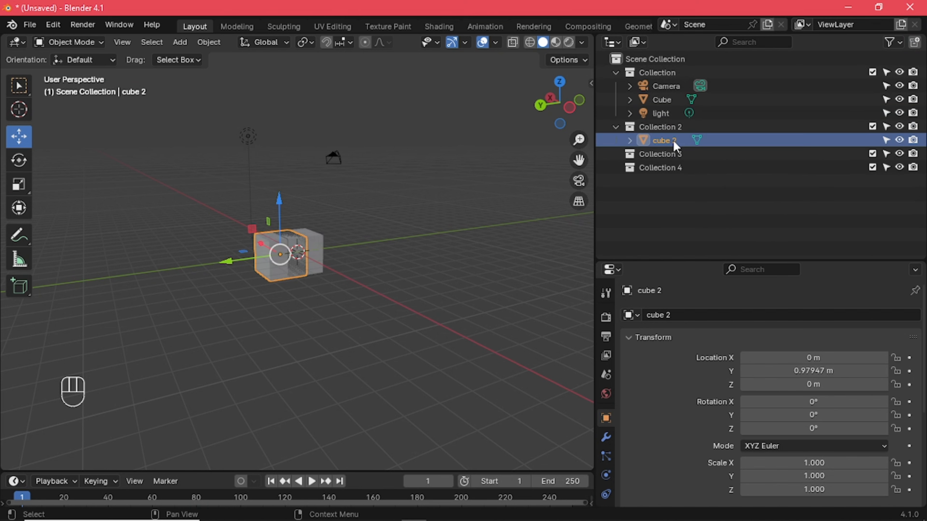
left_click(492, 215)
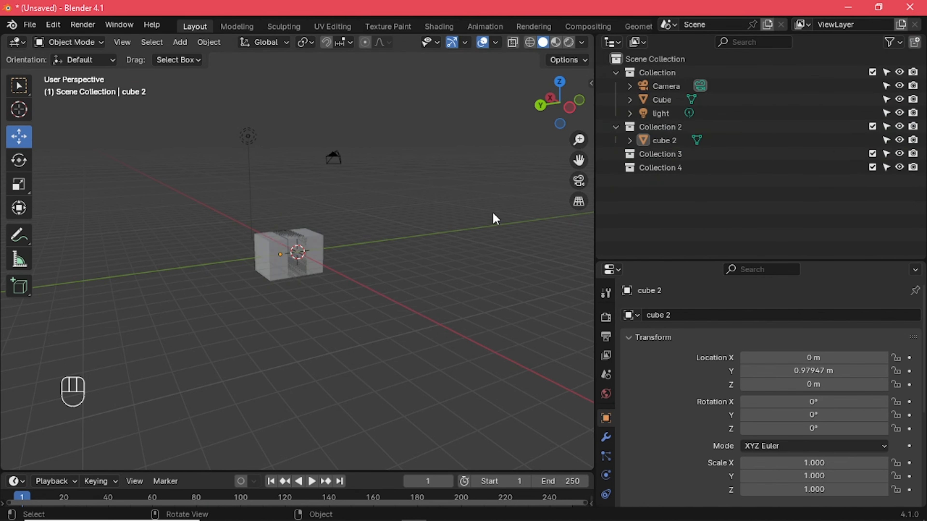
Collapse Collection 2 and delete the empty Collection 3 and Collection 4
left_click(616, 128)
left_click(665, 141)
right_click(670, 143)
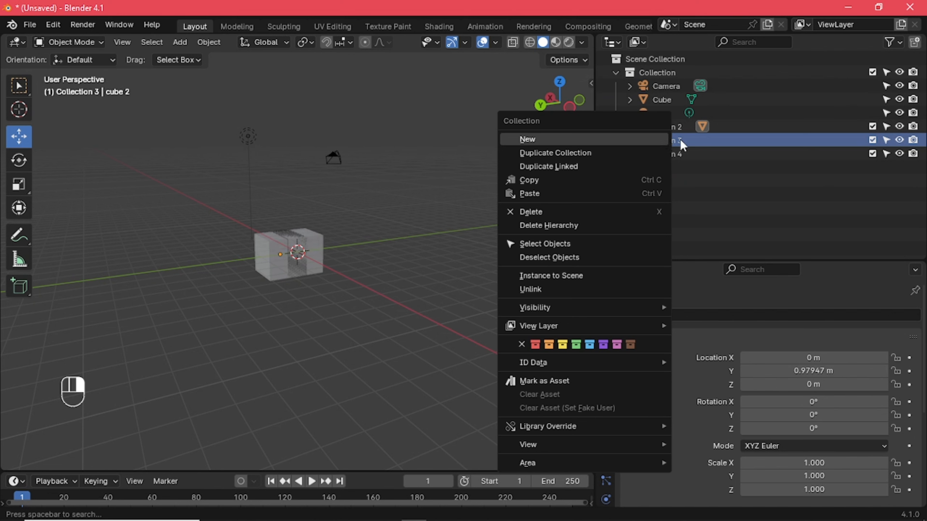
left_click(535, 212)
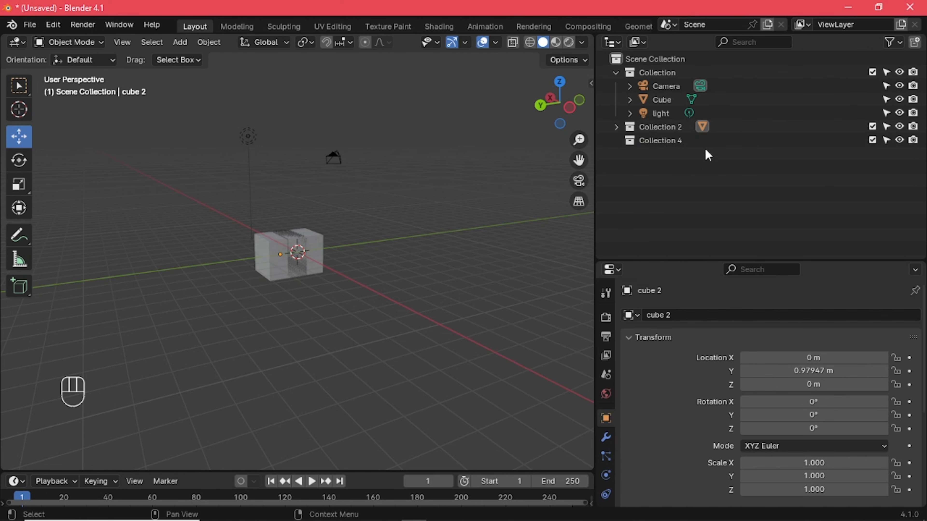
left_click(697, 142)
right_click(697, 143)
left_click(689, 143)
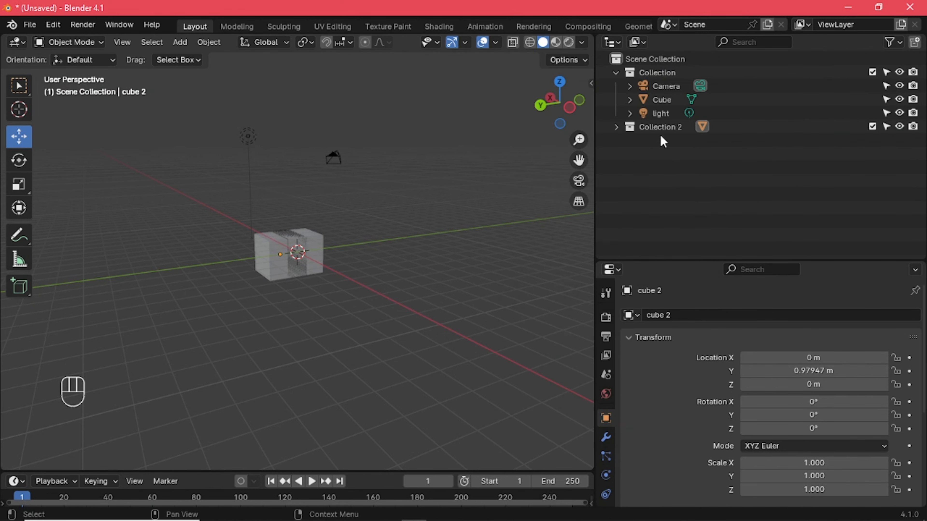
Expand Collection 2 to view its contents, select cube 2 inside it and collapse the collection
left_click(675, 129)
left_click(616, 127)
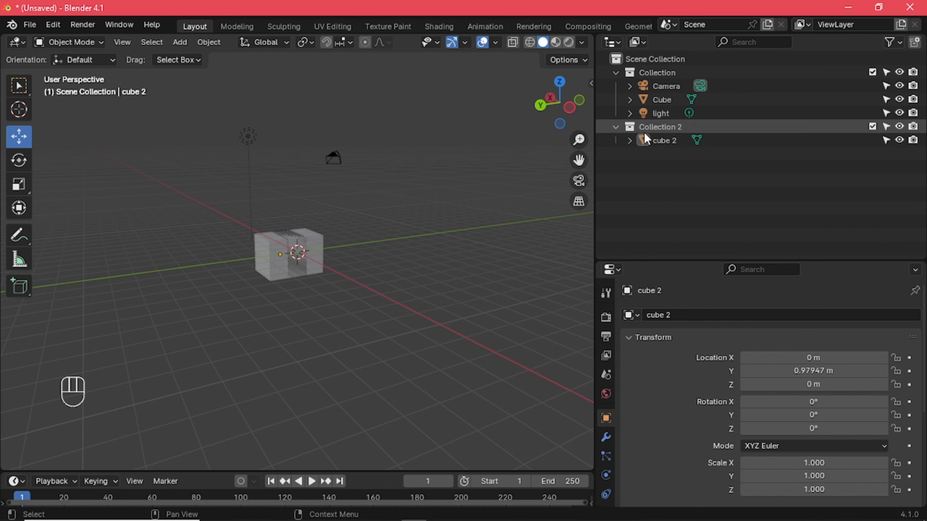
left_click(654, 131)
left_click(658, 141)
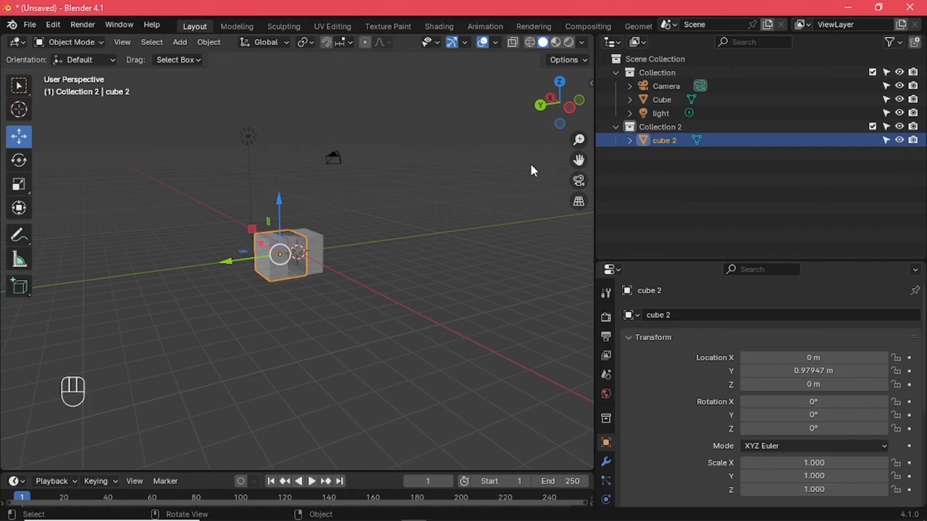
left_click(616, 127)
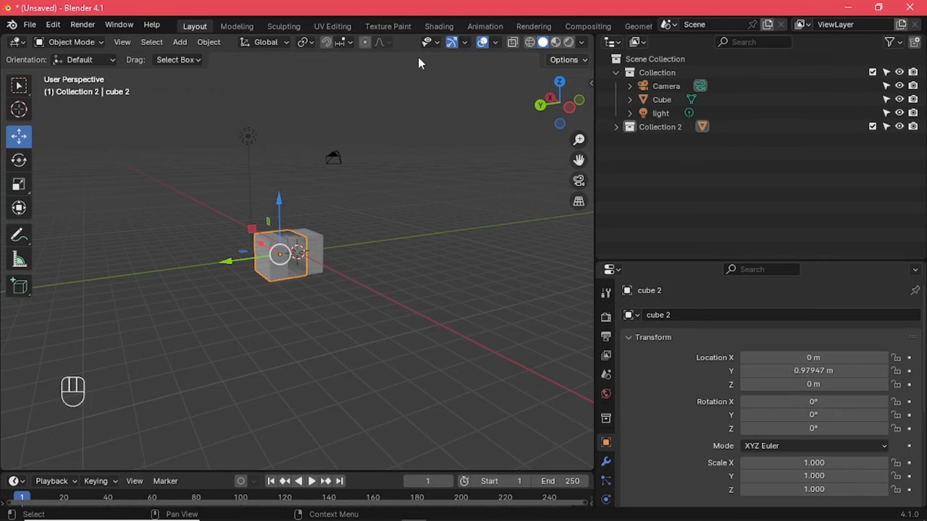
Start a new General file without saving the changes to the current scene
left_click(37, 28)
mouse_move(48, 43)
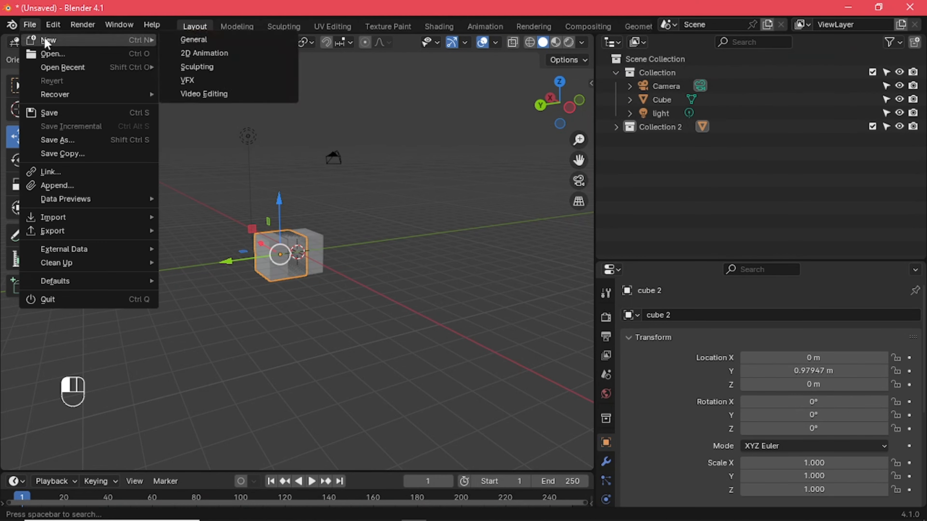
left_click(201, 39)
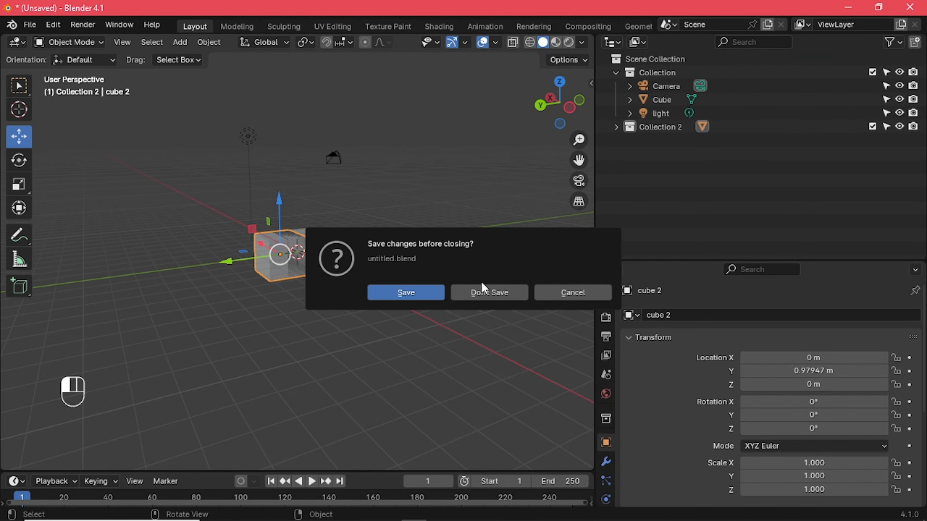
left_click(486, 293)
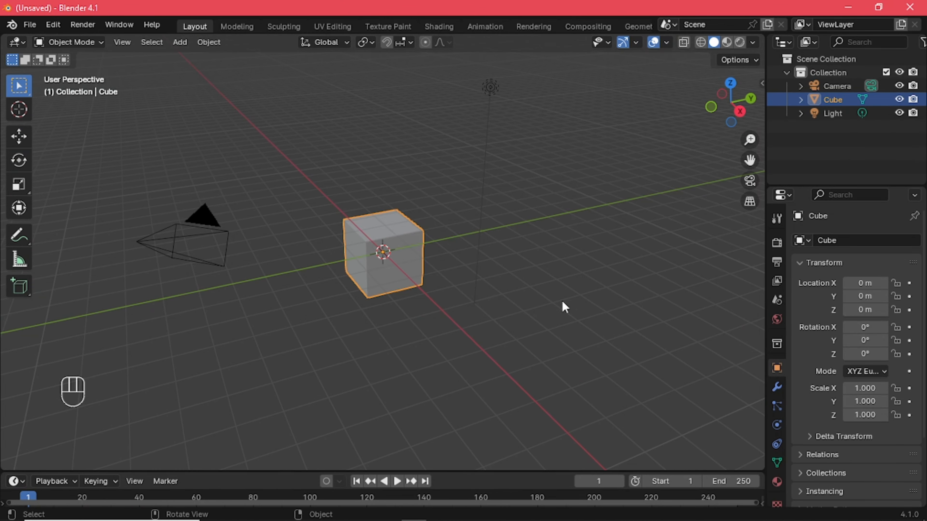
Show the viewport sidebar and move the default cube along the Y axis to about -6.32 m, leaving it deselected
key("n")
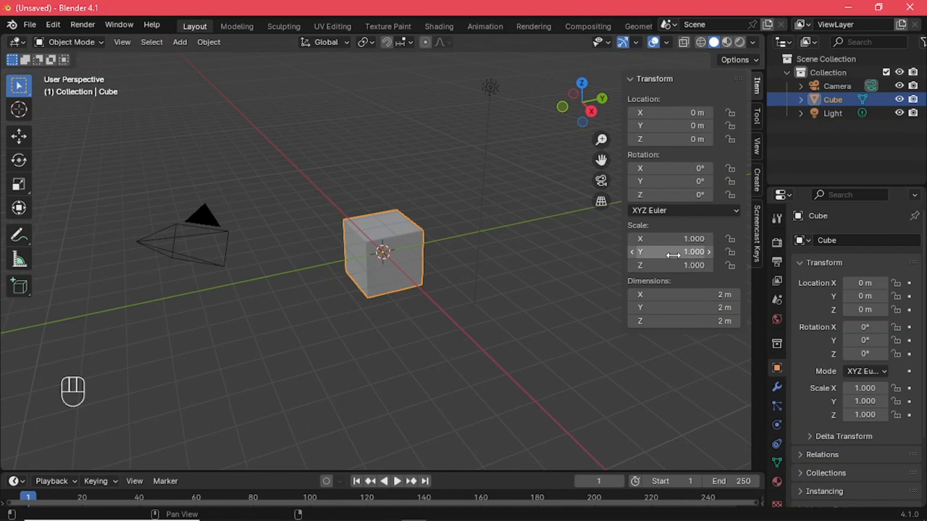
left_click(550, 190)
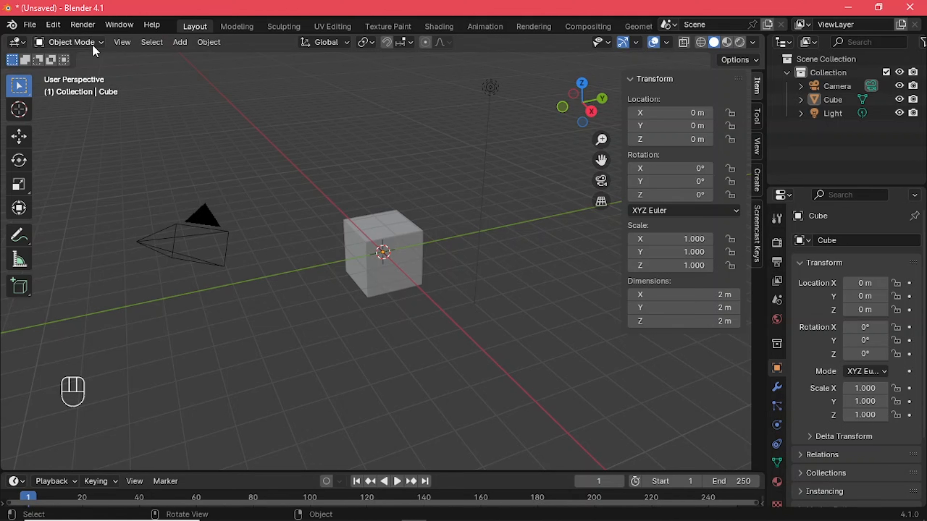
left_click(356, 276)
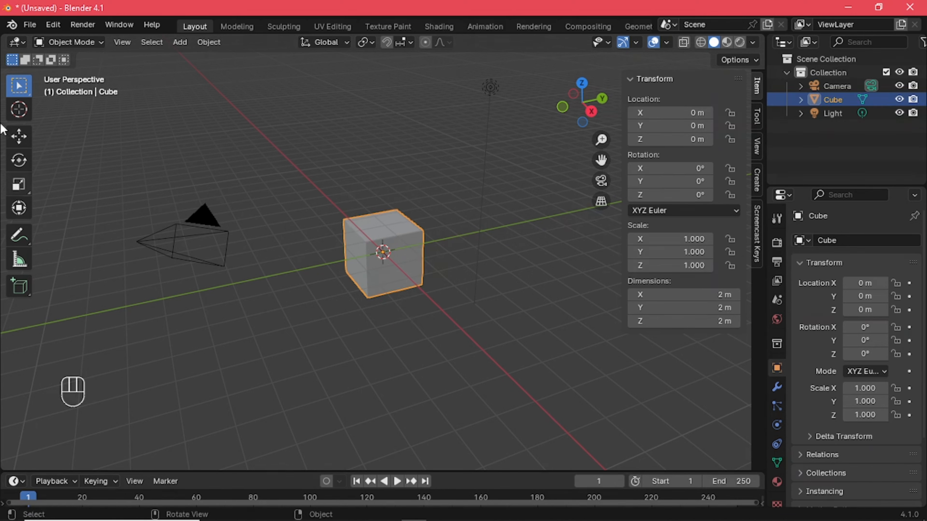
left_click(23, 138)
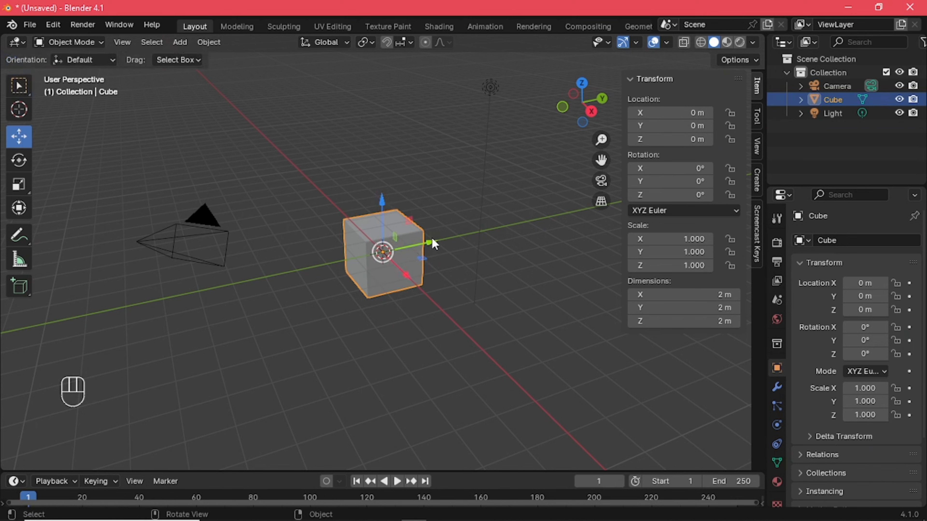
left_click_drag(432, 237, 248, 290)
left_click(292, 322)
middle_click_drag(293, 322, 261, 269)
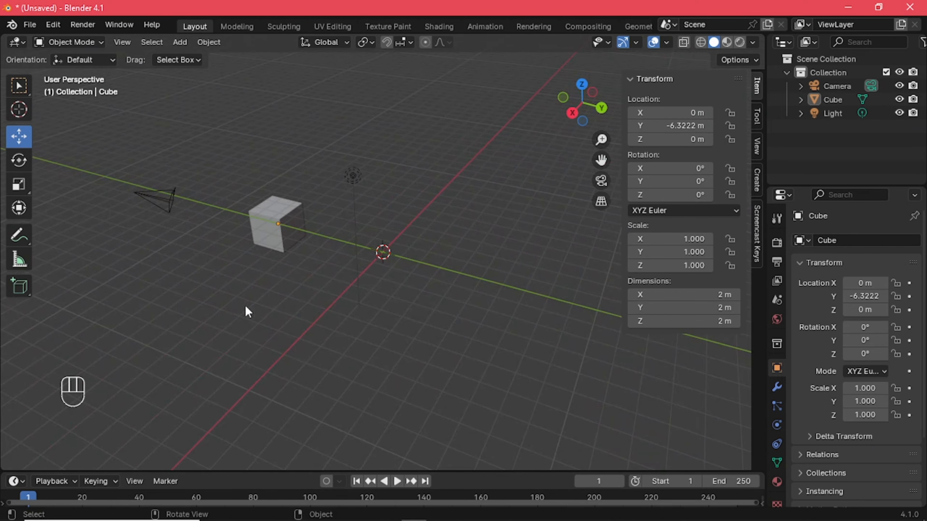
Enter Edit Mode on the cube, clear the mesh selection and switch to edge selection
key("Tab")
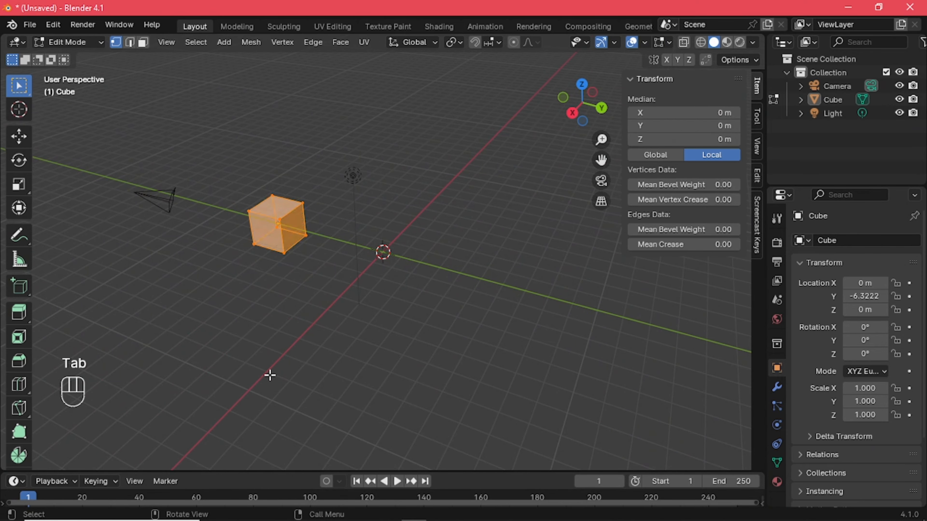
middle_click_drag(309, 369, 266, 230)
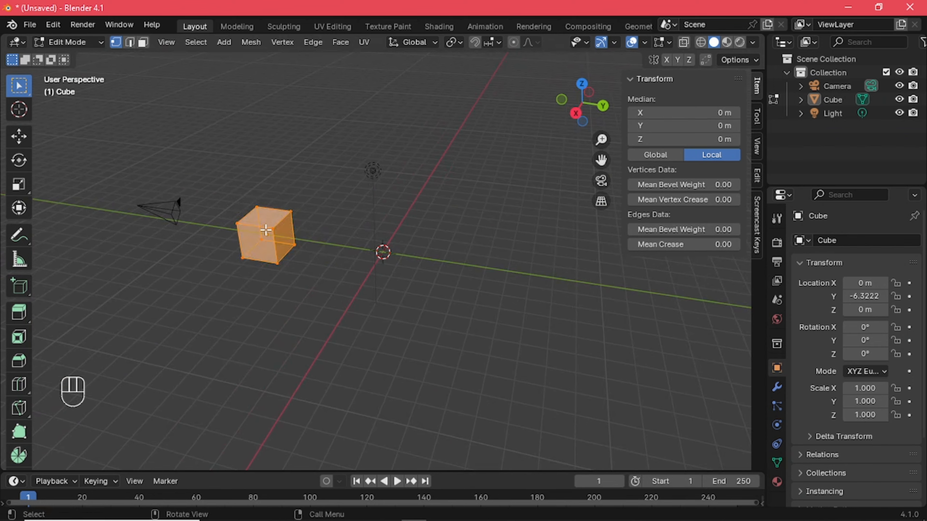
left_click(178, 296)
middle_click_drag(236, 335, 176, 157)
left_click(129, 42)
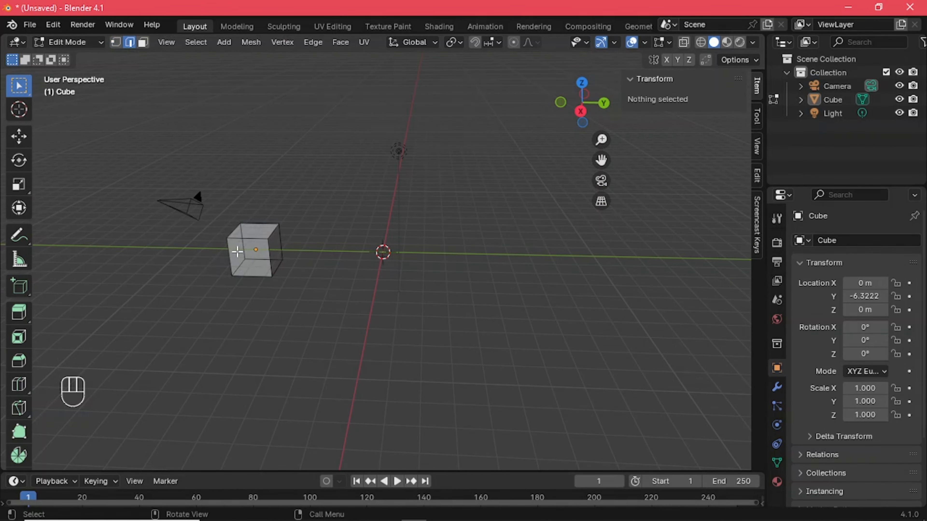
Extrude one vertical edge of the cube outward by about 11 m
left_click(270, 240)
middle_click_drag(186, 336, 102, 378)
key("e")
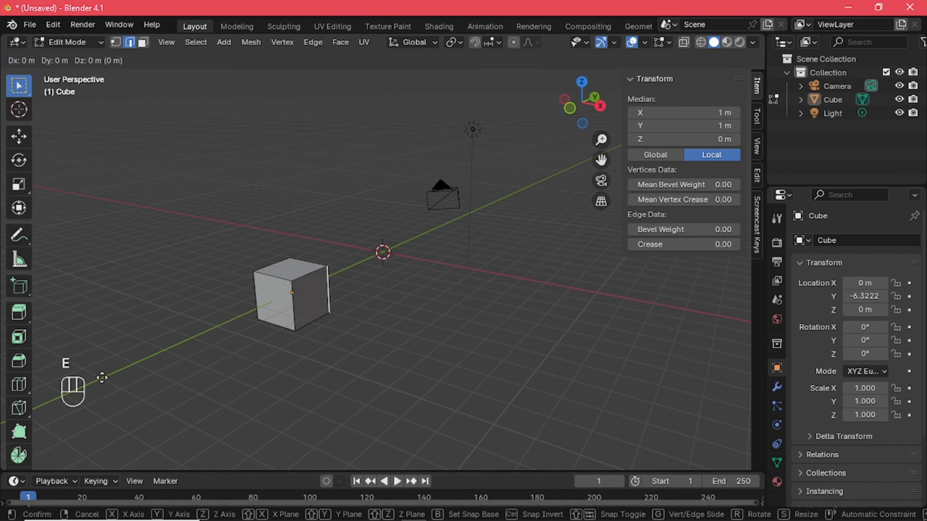
left_click(378, 361)
Examine the extruded mesh from several angles, selecting all of it and its long lower edge before clearing the selection
middle_click_drag(379, 361, 213, 344)
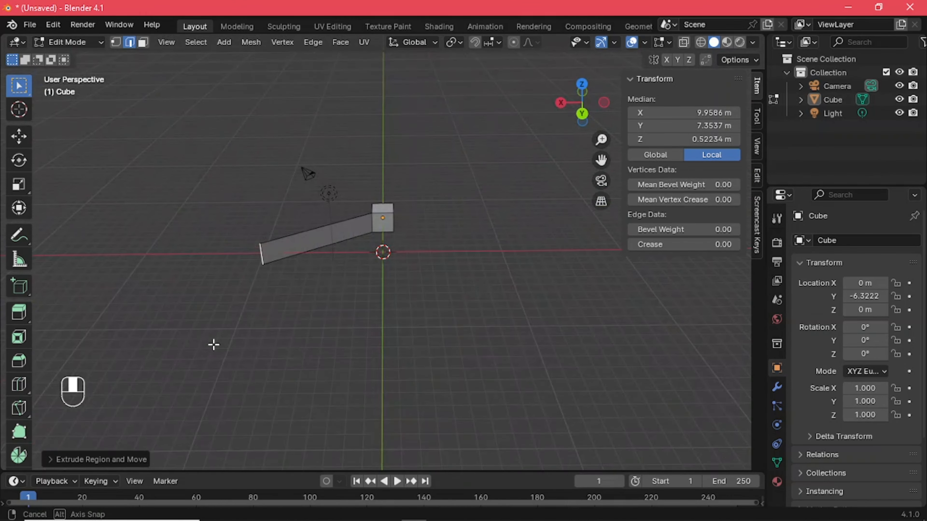
middle_click_drag(371, 308, 335, 302)
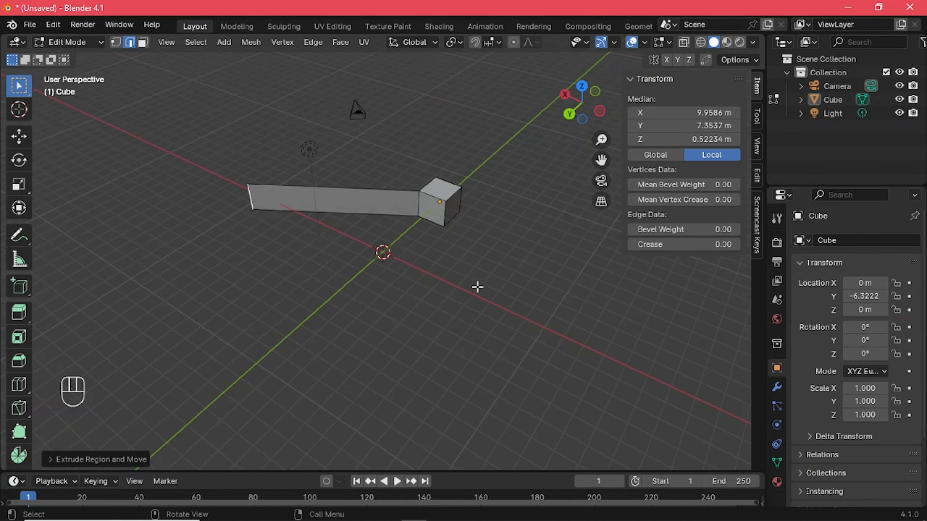
middle_click_drag(478, 285, 425, 198)
middle_click_drag(442, 241, 441, 245)
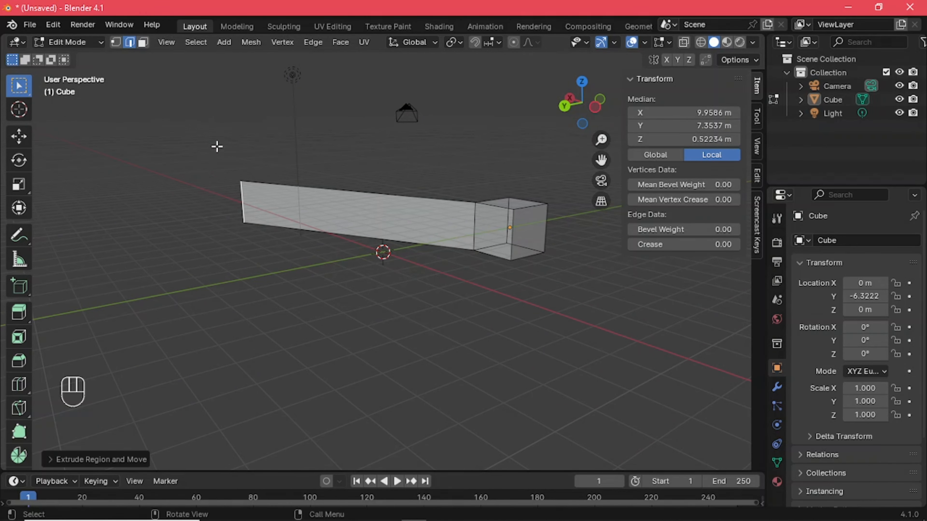
left_click_drag(203, 129, 564, 428)
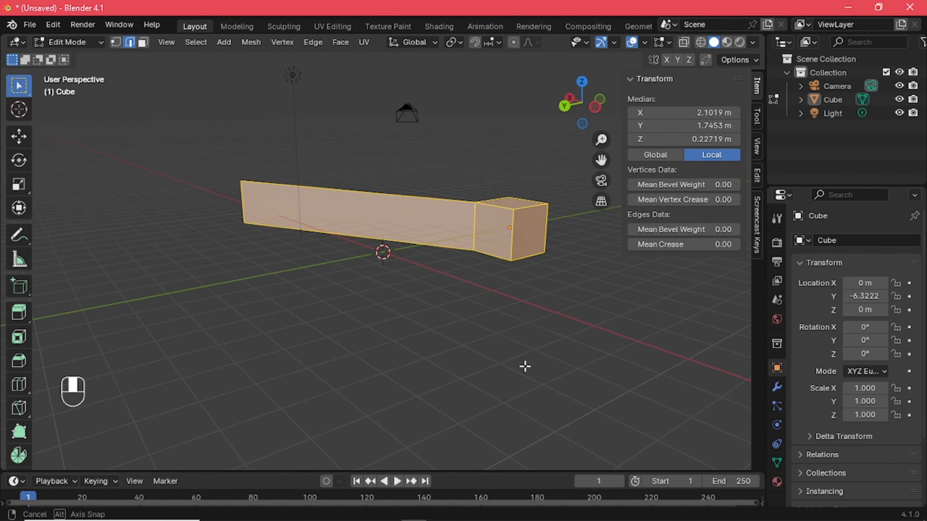
middle_click_drag(524, 366, 296, 331)
left_click(424, 330)
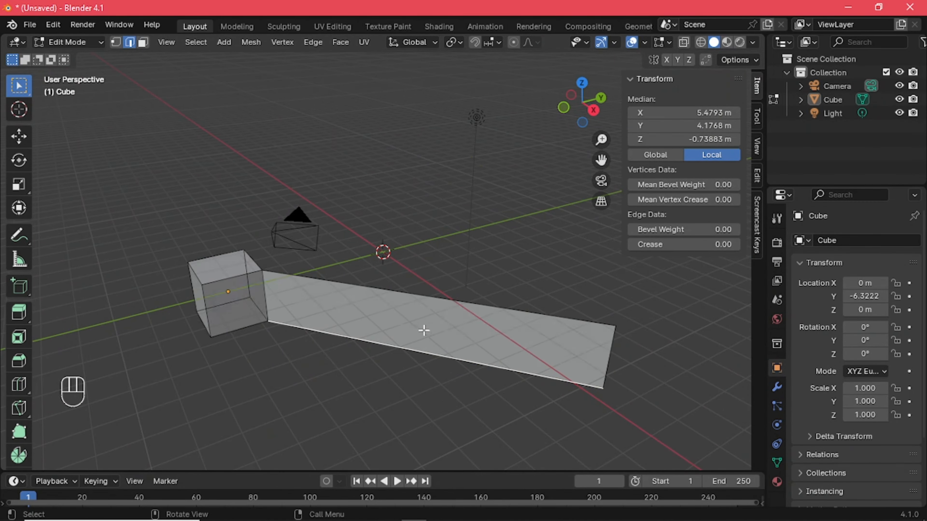
middle_click_drag(424, 330, 293, 331)
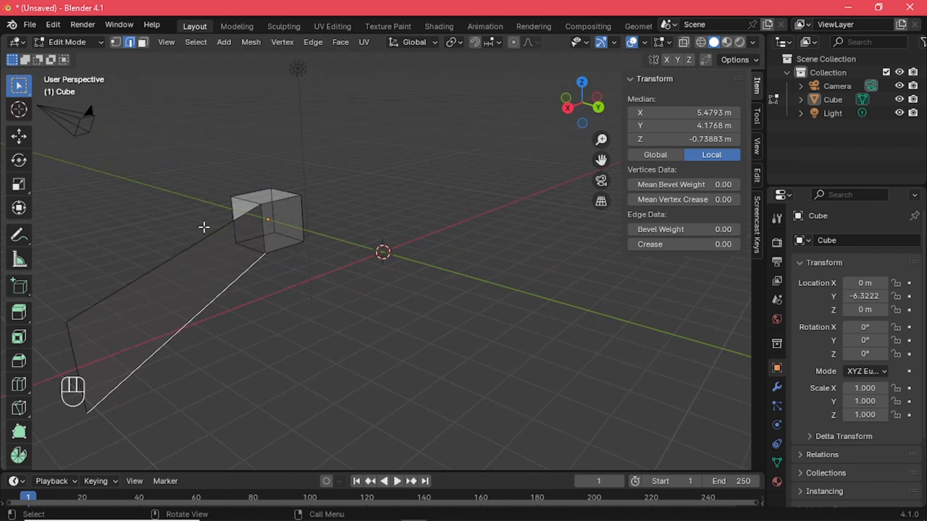
left_click(432, 343)
middle_click_drag(432, 344, 489, 224)
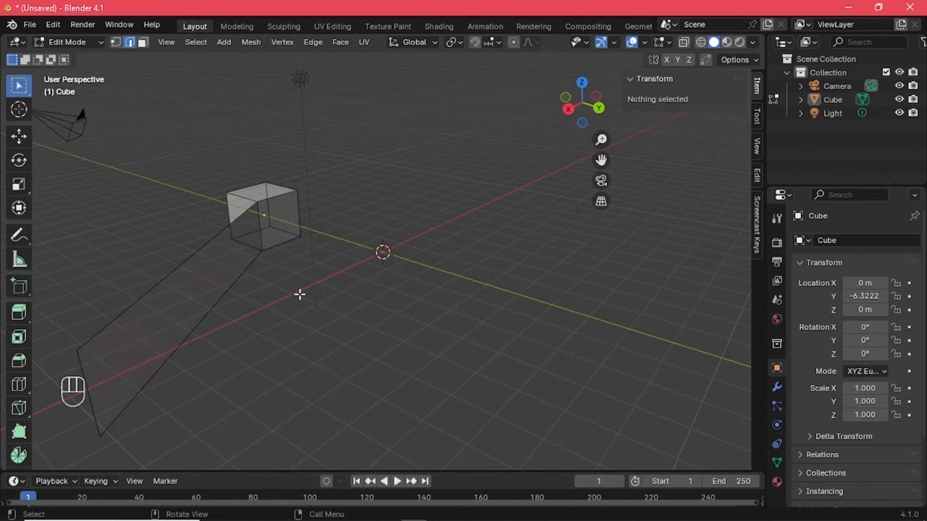
Return to Object Mode and collapse the Transform section in the viewport sidebar
right_click(546, 295)
key("n")
key("n")
key("Tab")
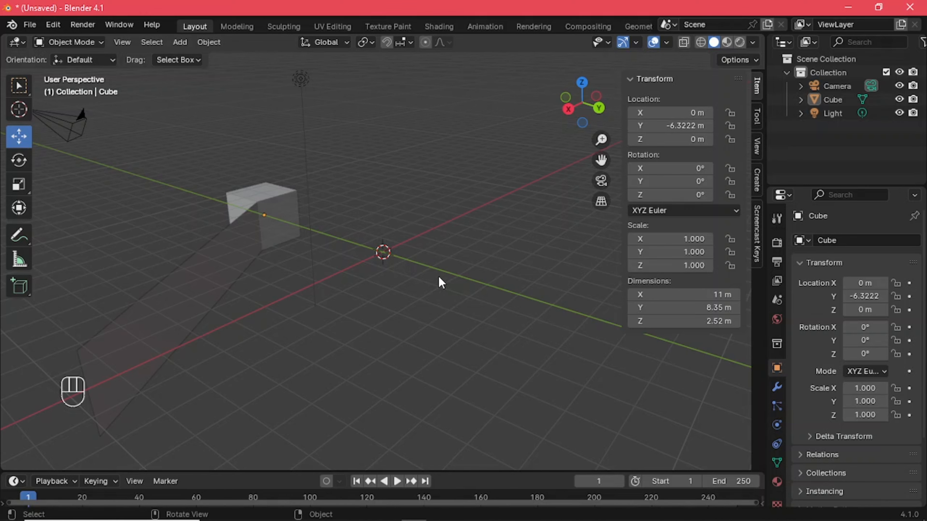
left_click(630, 79)
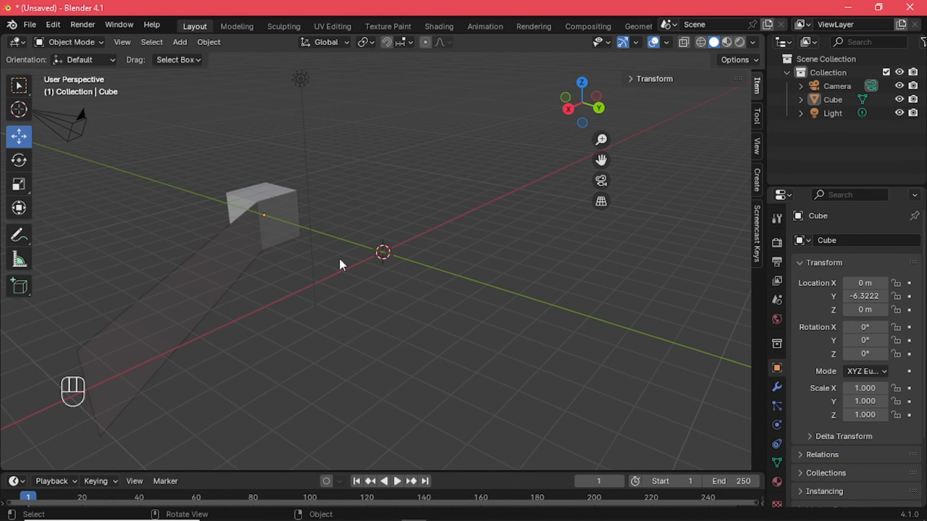
Expand the Transform section in the viewport sidebar and set the cube's Y location to 0 m
middle_click_drag(339, 259, 359, 272)
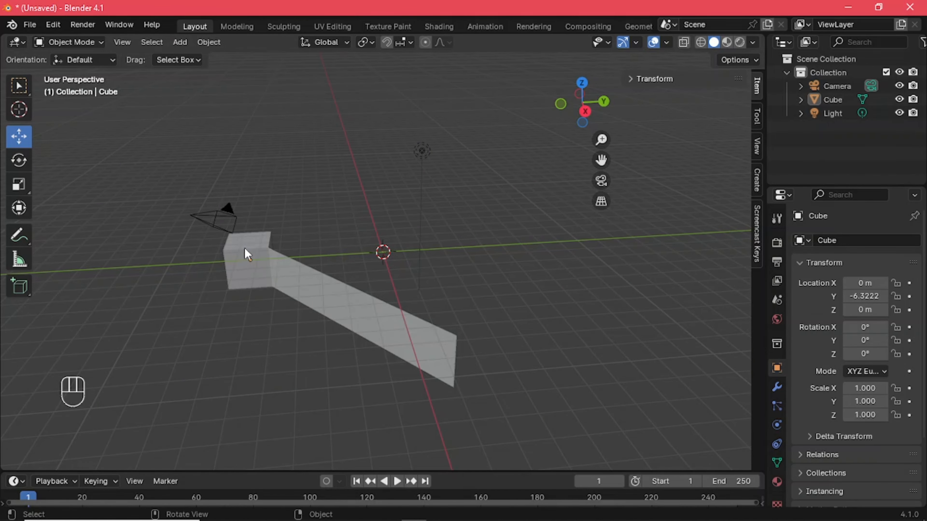
middle_click_drag(317, 339, 387, 293)
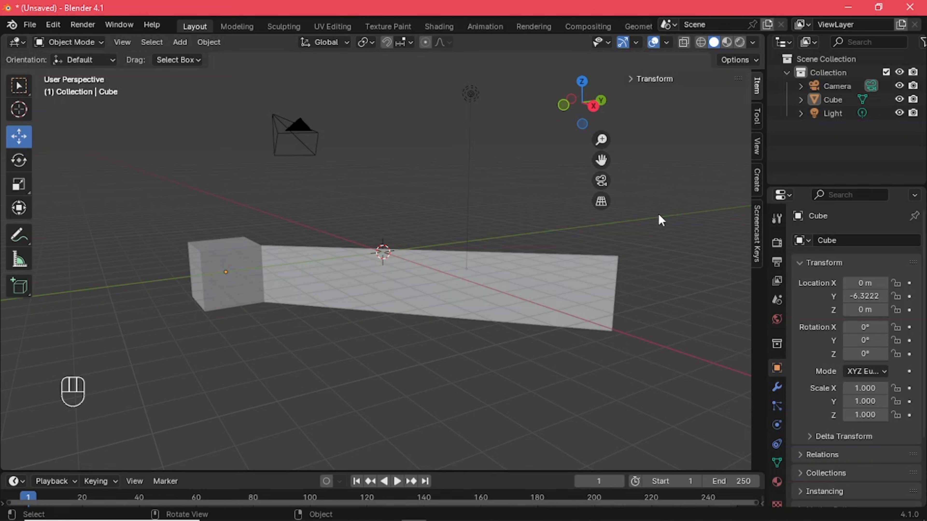
key("n")
key("n")
left_click(631, 78)
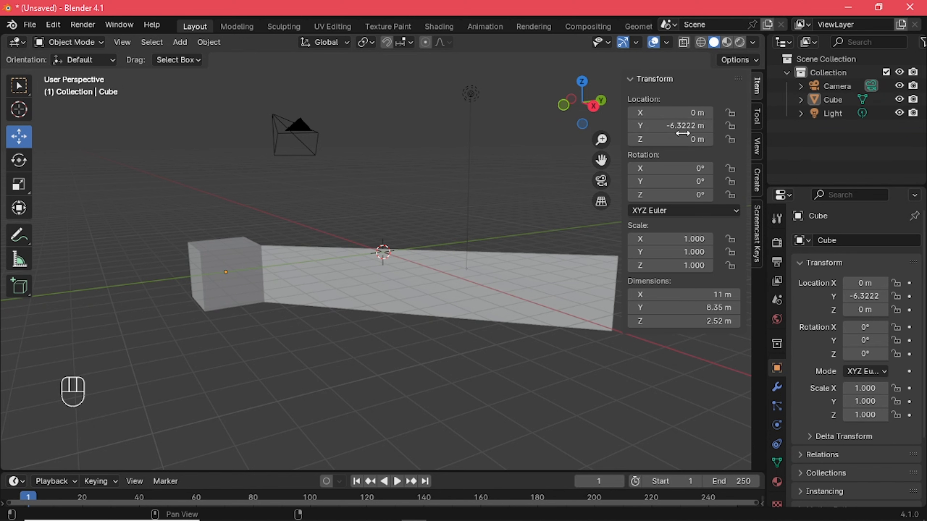
left_click(670, 126)
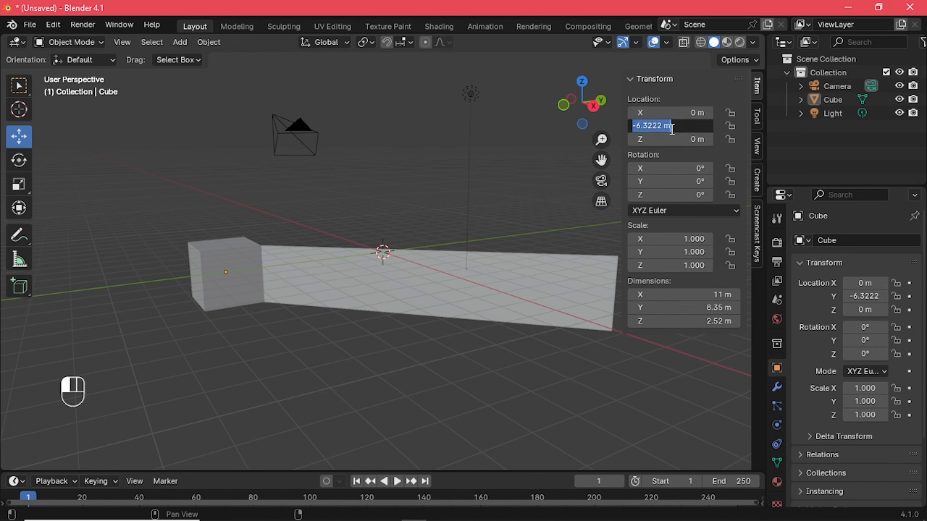
key("BackSpace")
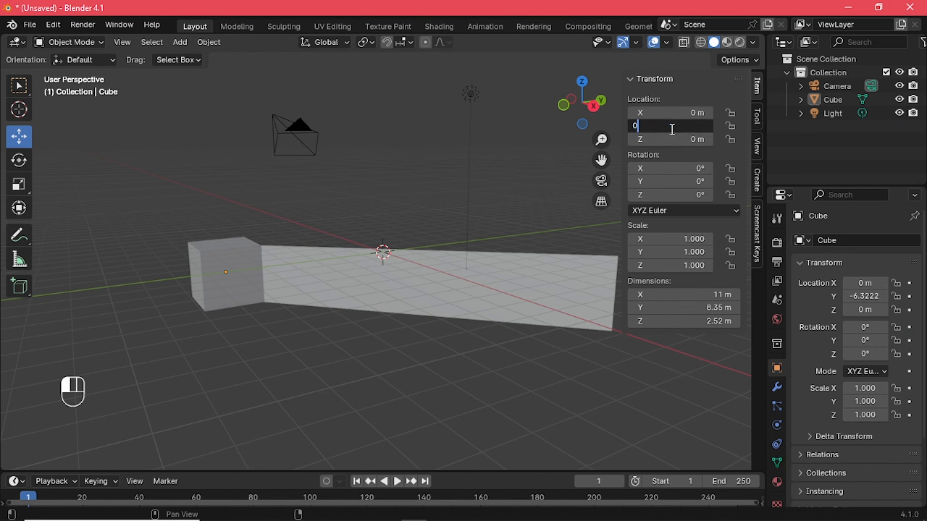
key("Return")
Apply the cube's scale, and then apply all of its transforms
middle_click_drag(509, 296, 321, 333)
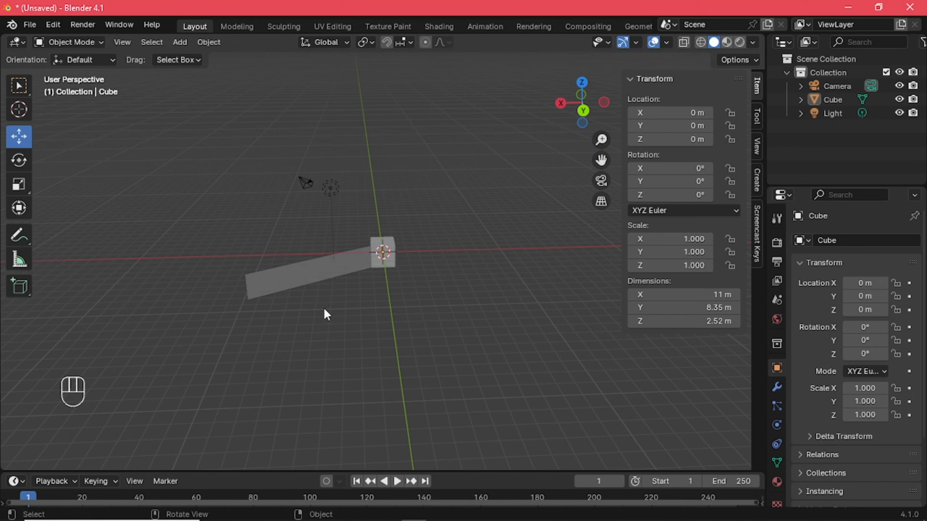
key("ctrl+a")
key("a")
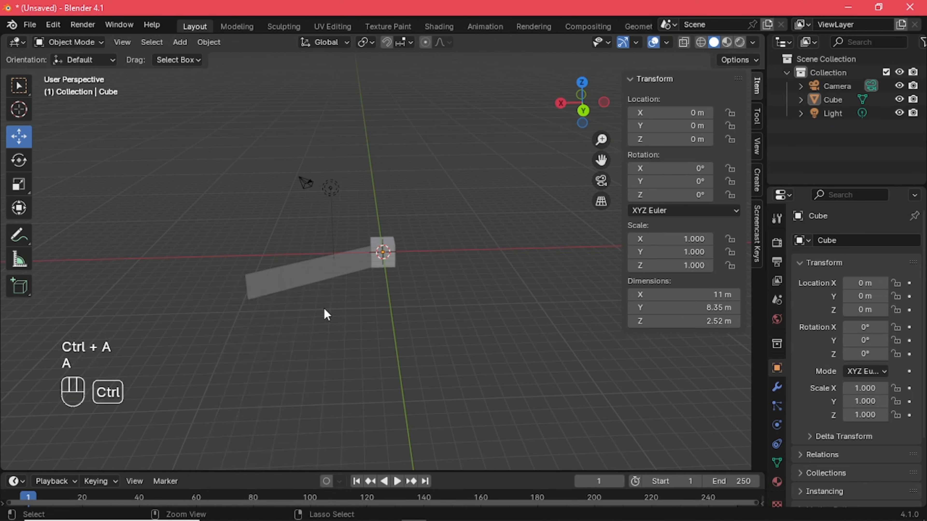
key("ctrl+a")
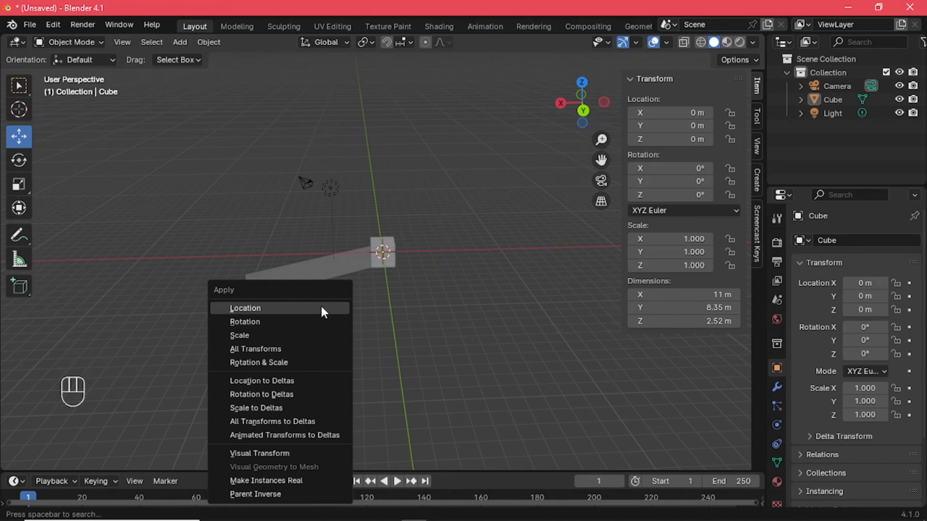
left_click(276, 338)
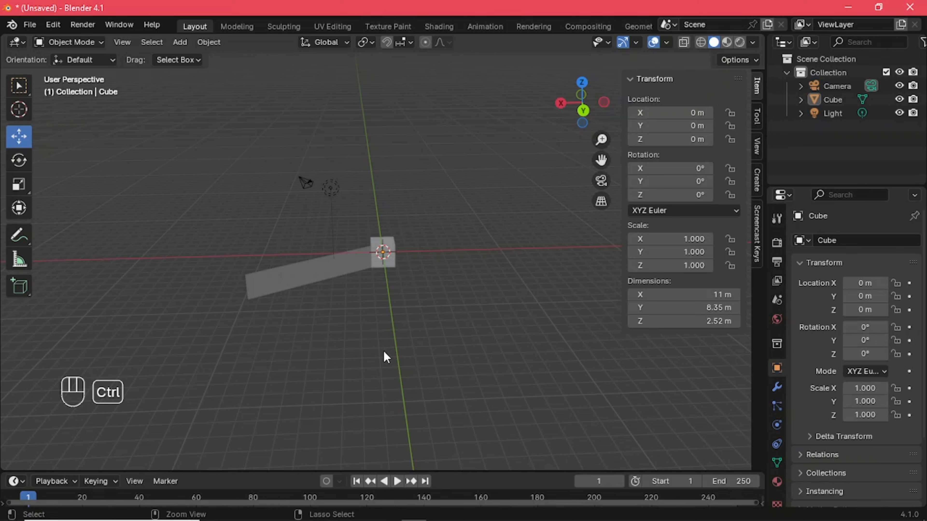
key("ctrl+a")
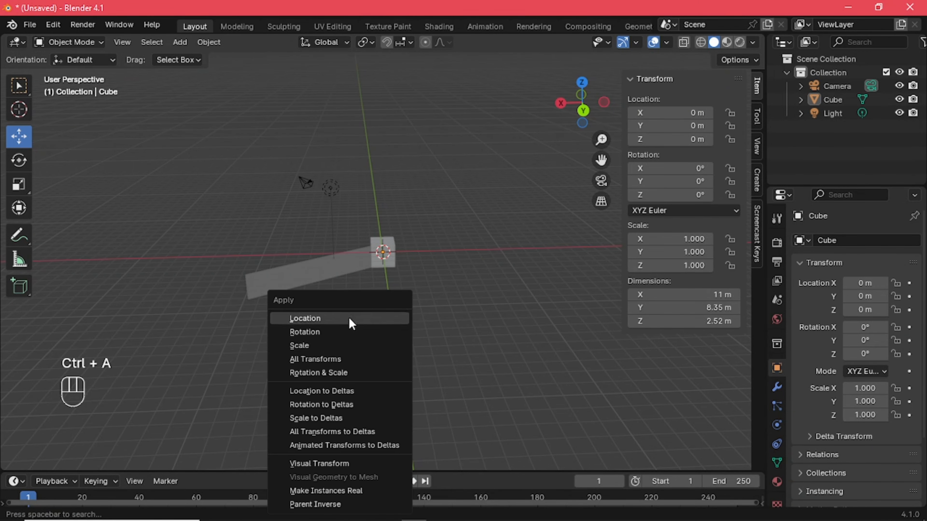
left_click(345, 359)
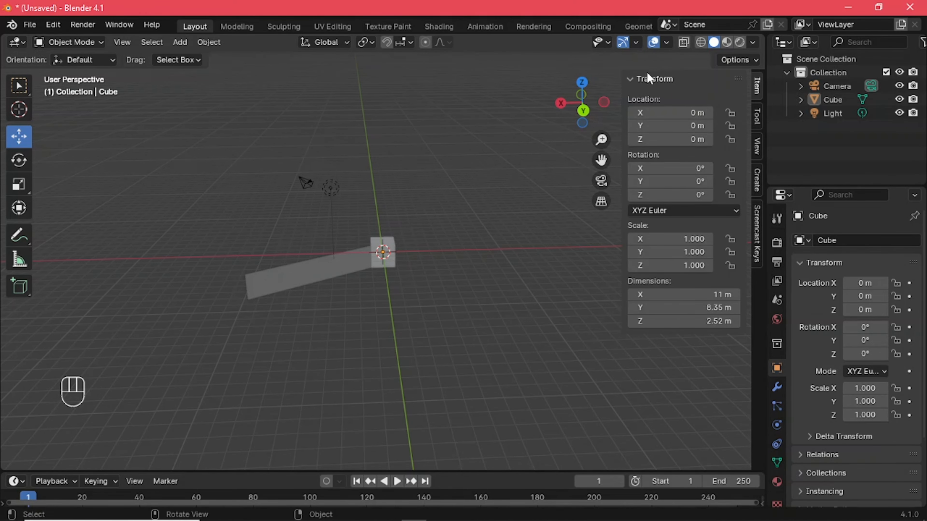
Collapse the sidebar's Transform section, hide and show the sidebar, and expand the section again
left_click(632, 77)
scroll(390, 356, "up", 1)
scroll(391, 356, "up", 2)
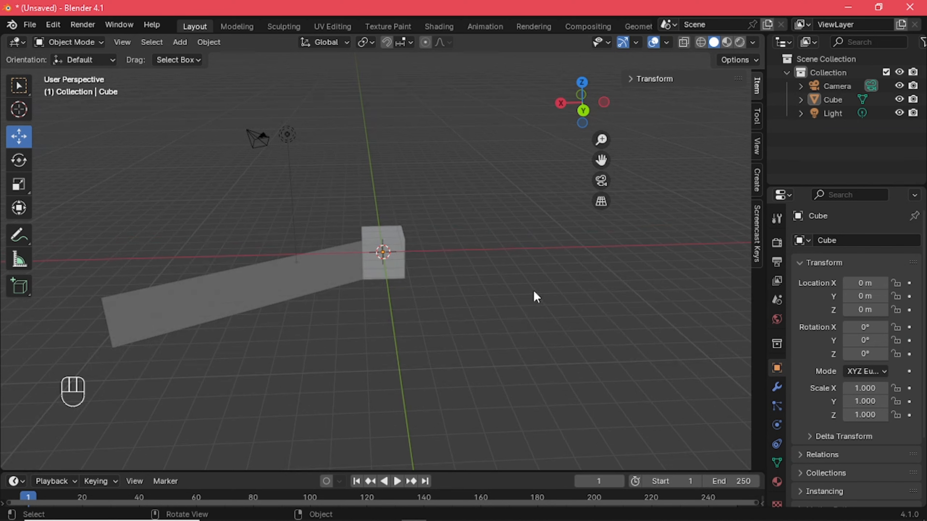
key("n")
key("n")
left_click(628, 76)
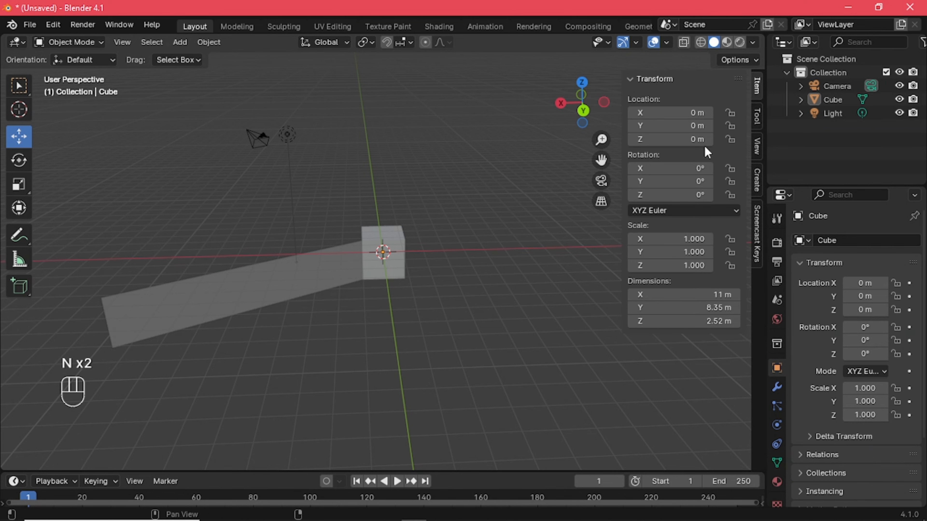
left_click(571, 292)
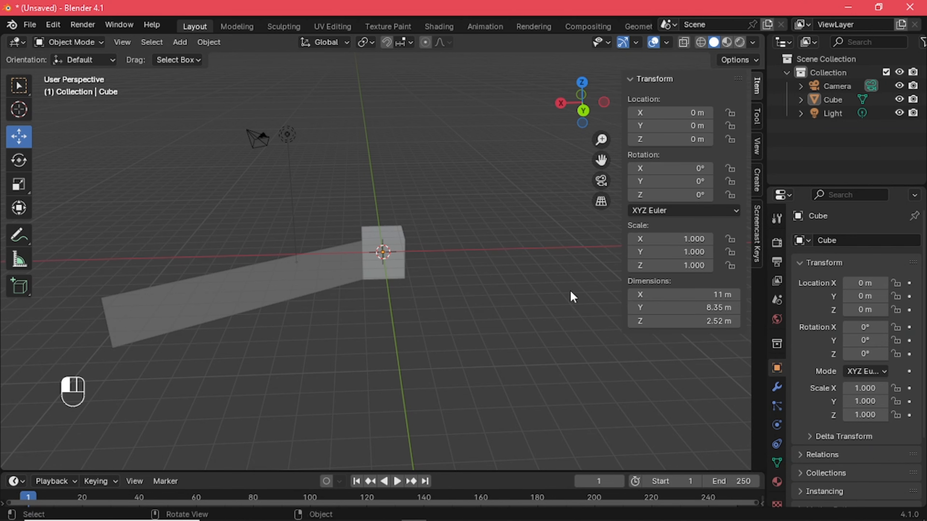
Look through the sidebar's Tool, View, Create and Screencast Keys pages
left_click(758, 116)
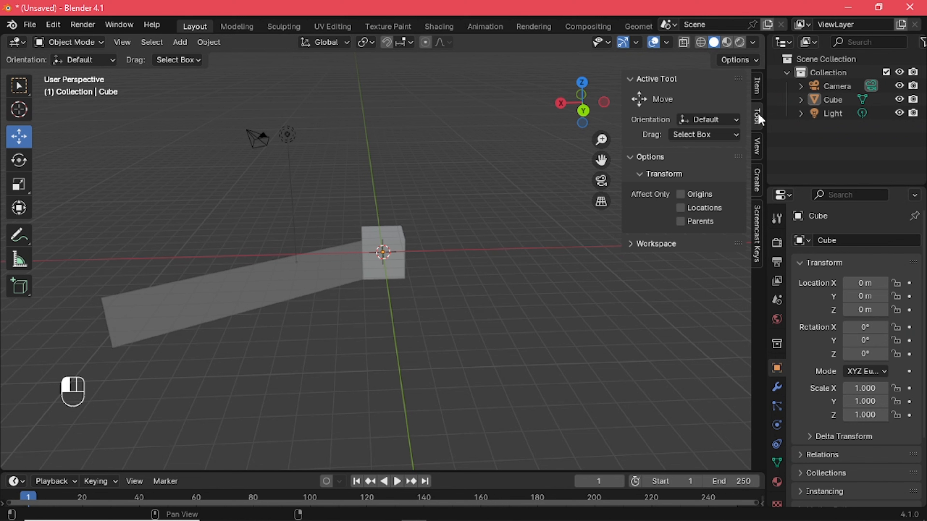
left_click(756, 145)
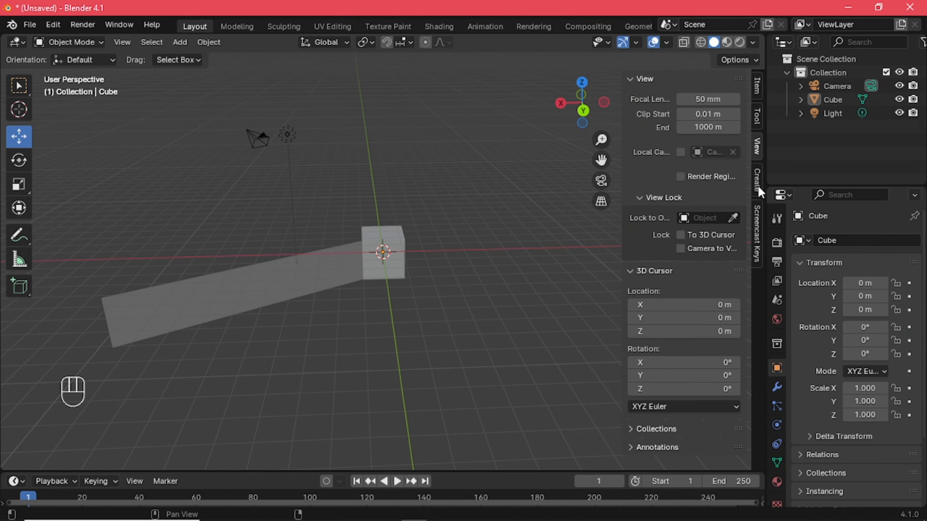
left_click(758, 185)
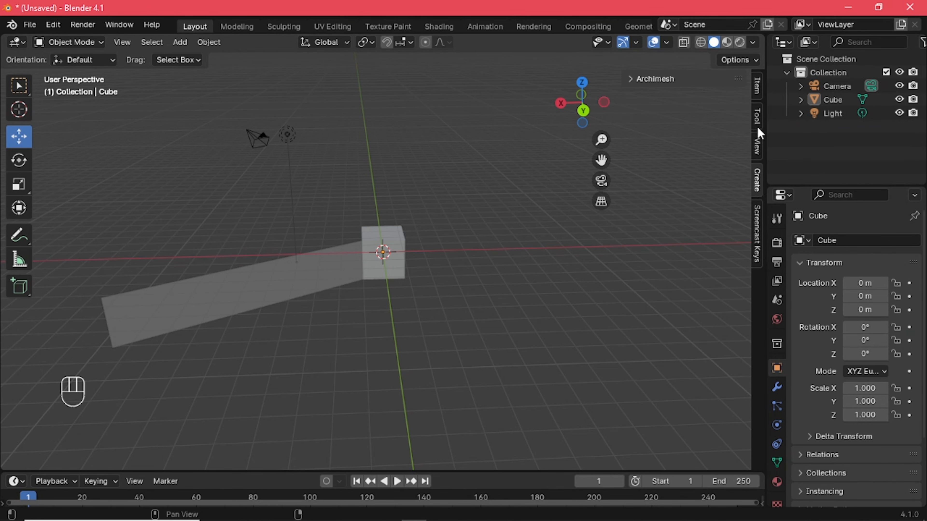
left_click(756, 247)
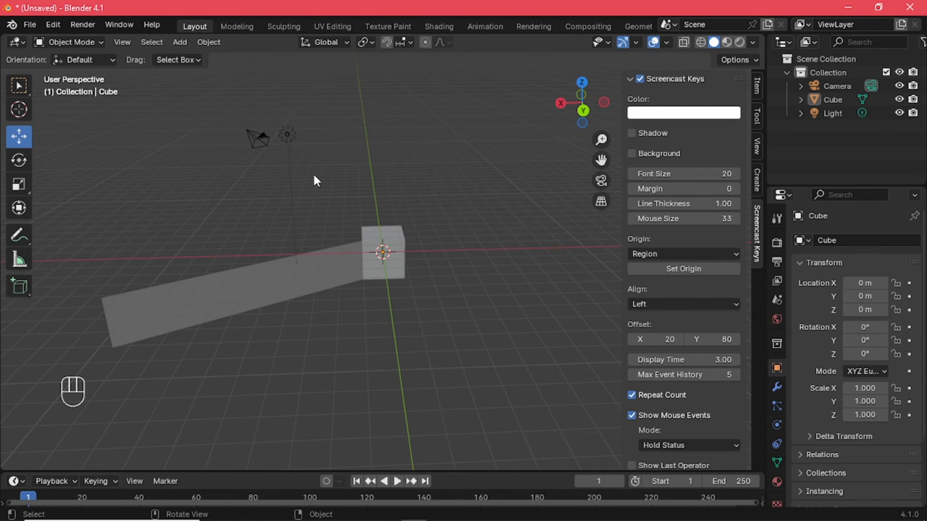
scroll(465, 205, "down", 3)
scroll(465, 206, "up", 5)
middle_click_drag(464, 198, 418, 224)
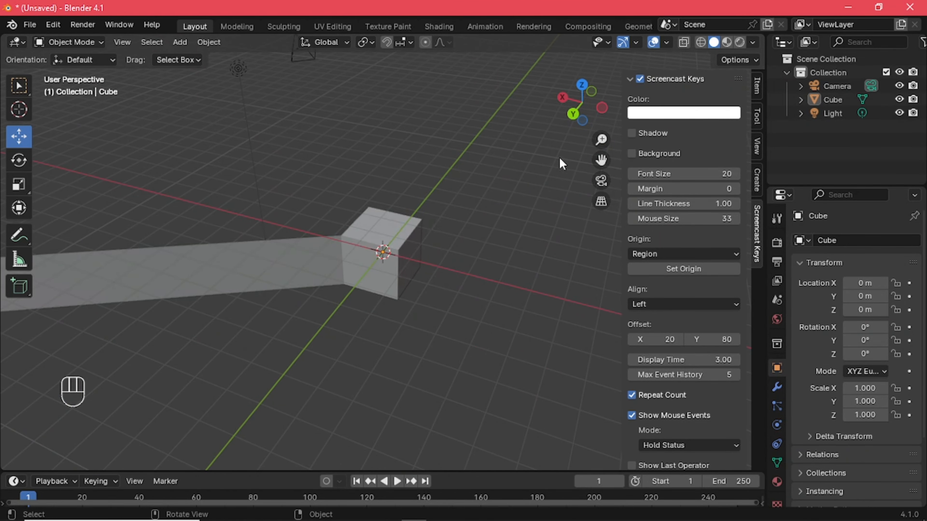
Collapse and re-expand the Screencast Keys settings, and turn the key display off and back on
left_click(630, 79)
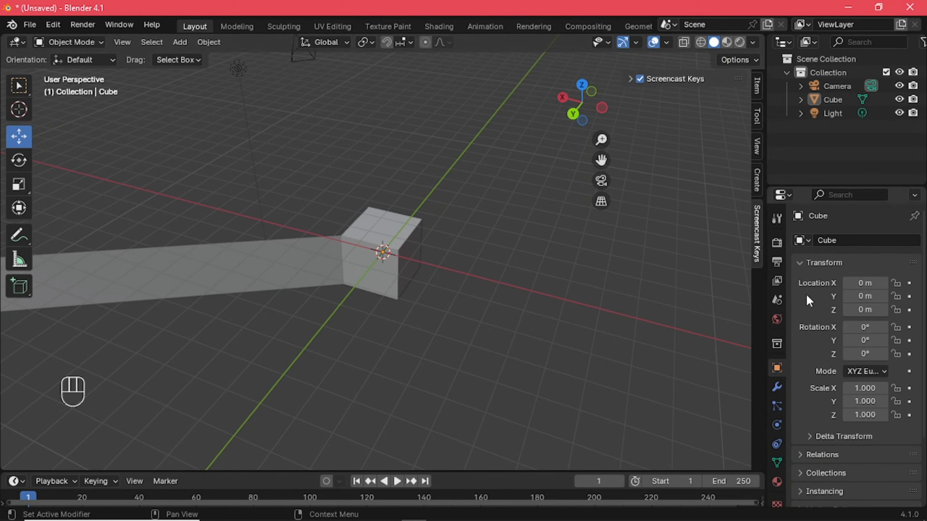
left_click(759, 251)
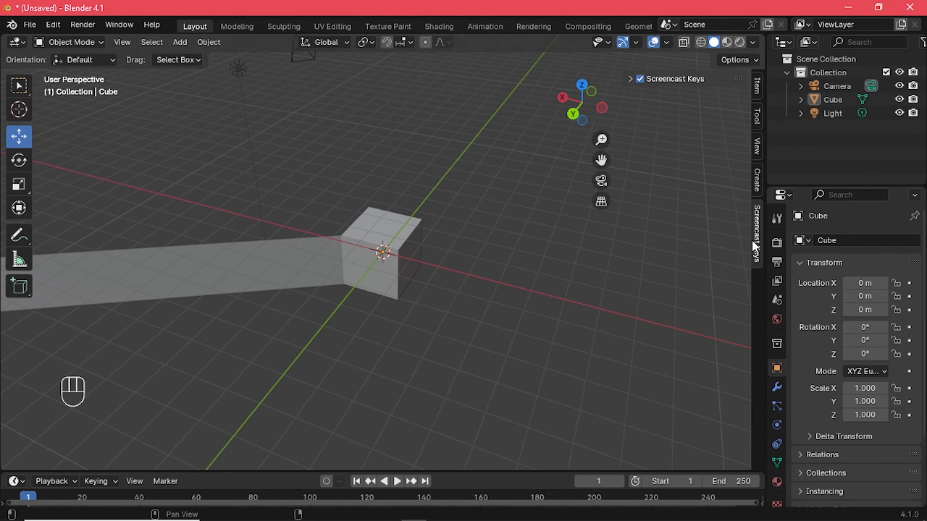
left_click(630, 79)
left_click(640, 79)
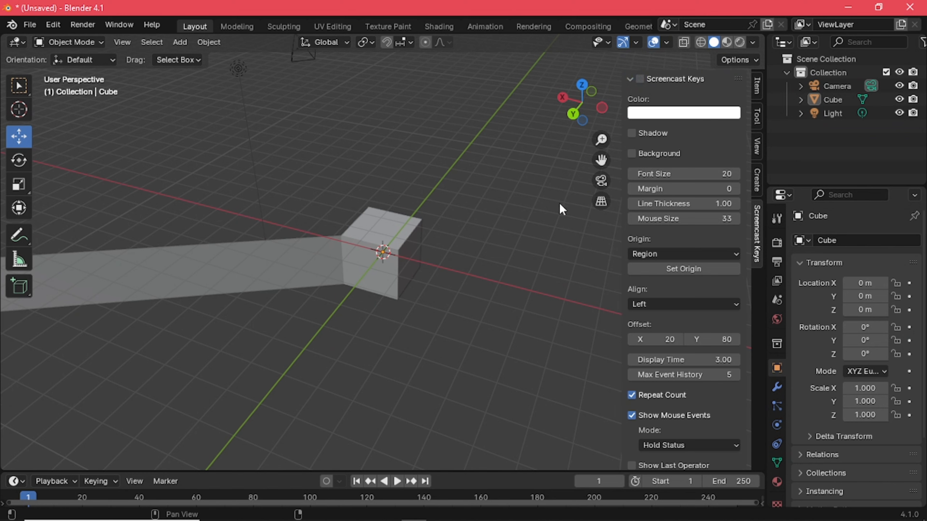
left_click(640, 79)
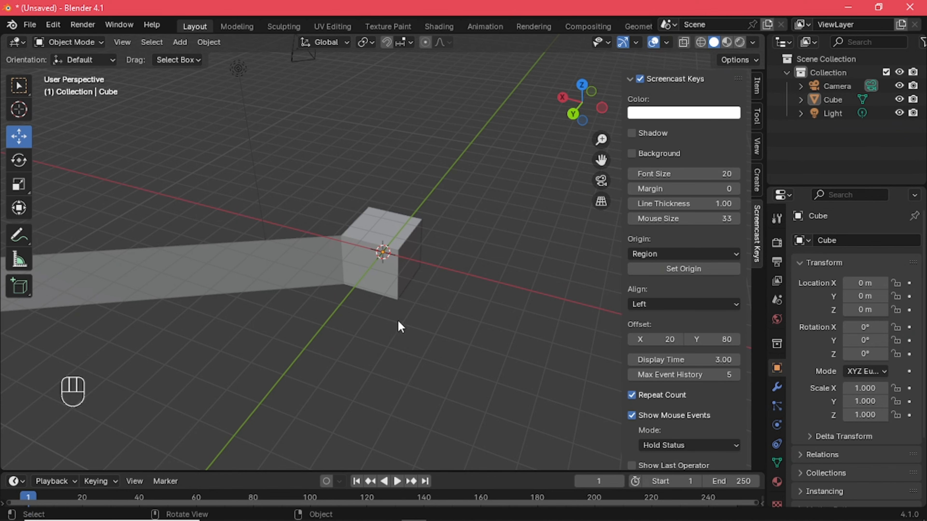
Collapse the Screencast Keys settings, return the sidebar to its Item page and hide it
left_click(634, 80)
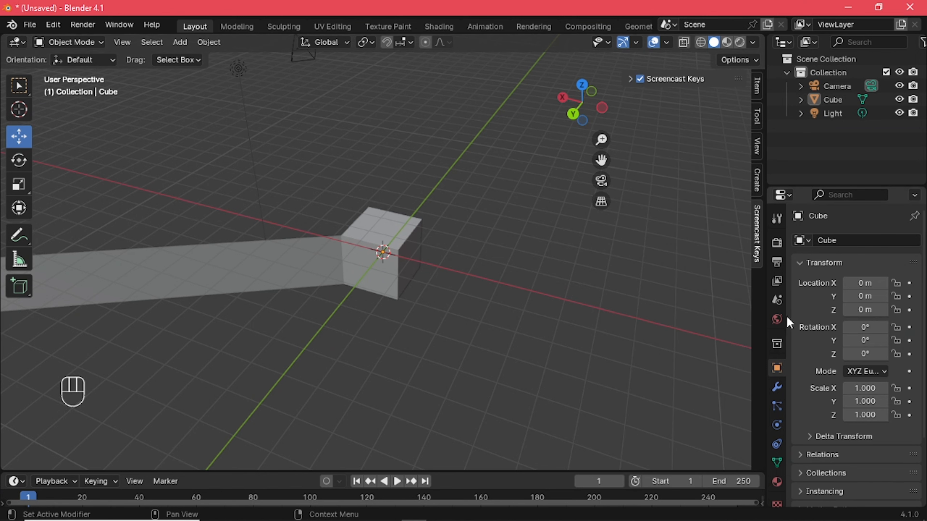
left_click(756, 85)
key("n")
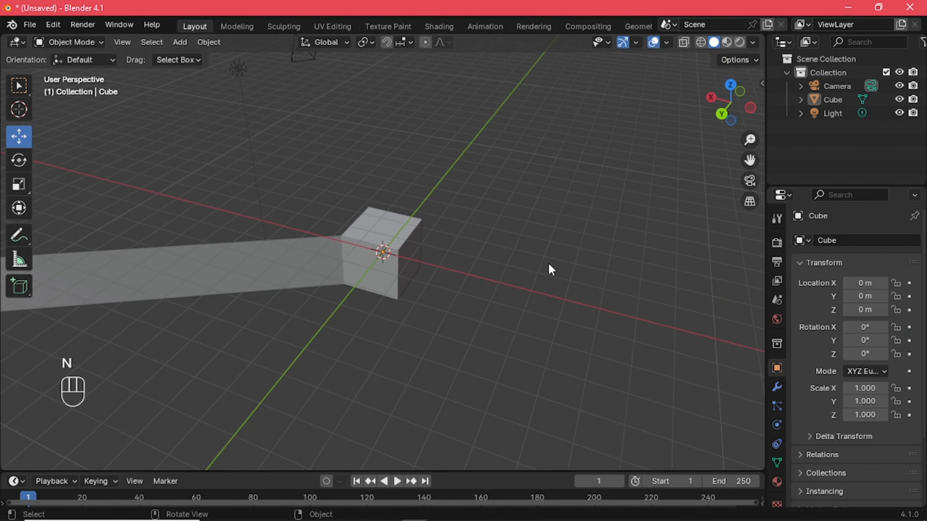
Start a new default scene, discarding the unsaved changes
left_click(30, 24)
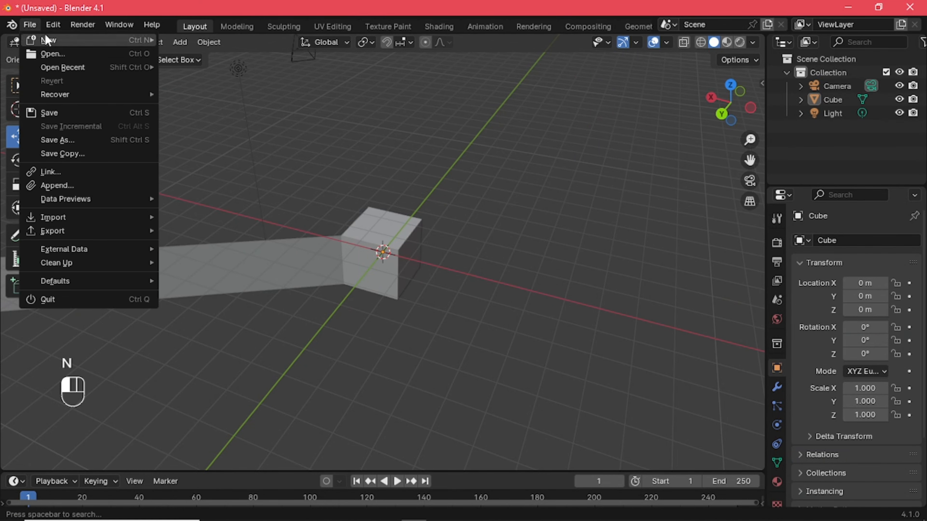
mouse_move(47, 37)
left_click(243, 38)
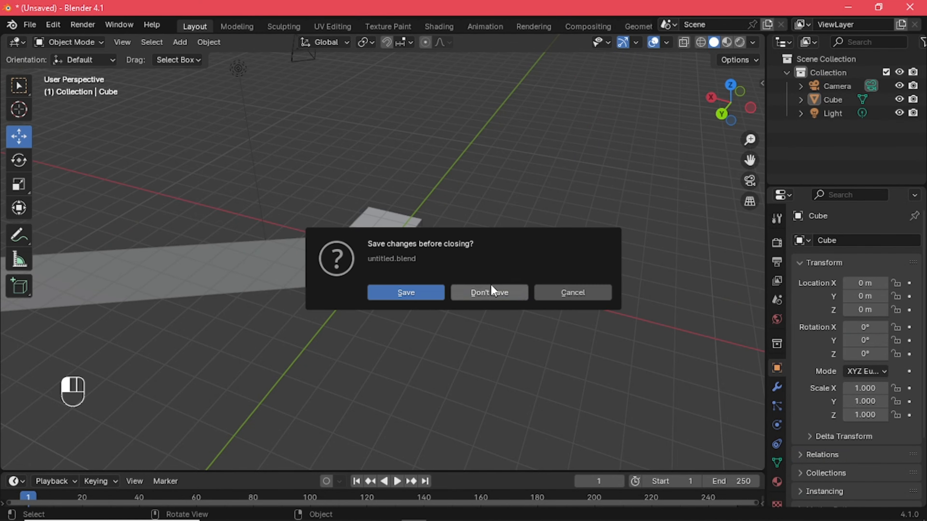
left_click(489, 292)
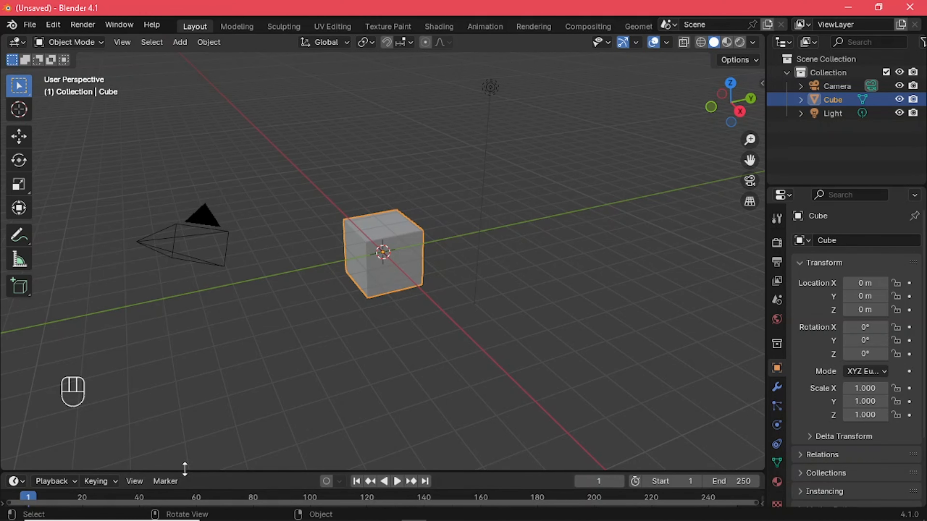
Make the Timeline taller and widen the Outliner and Properties editors at the viewport's expense
left_click_drag(184, 469, 216, 373)
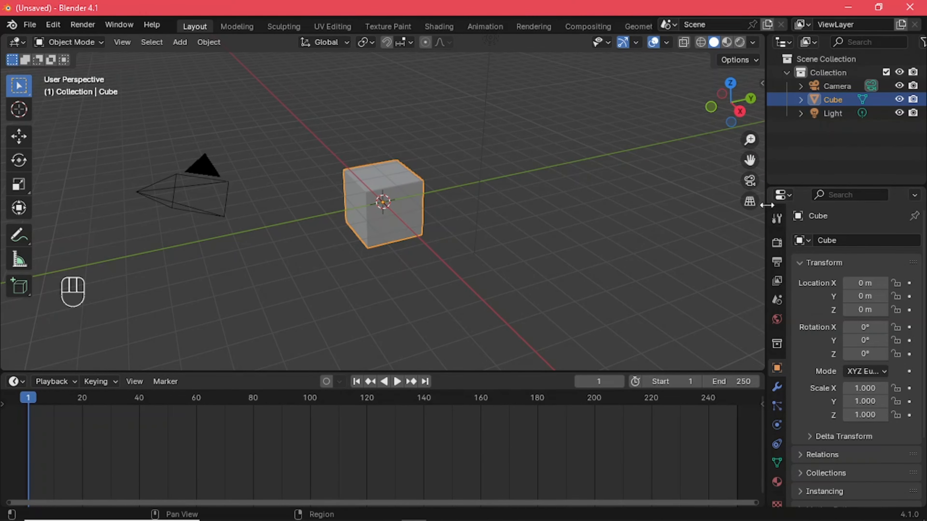
left_click_drag(765, 177, 565, 180)
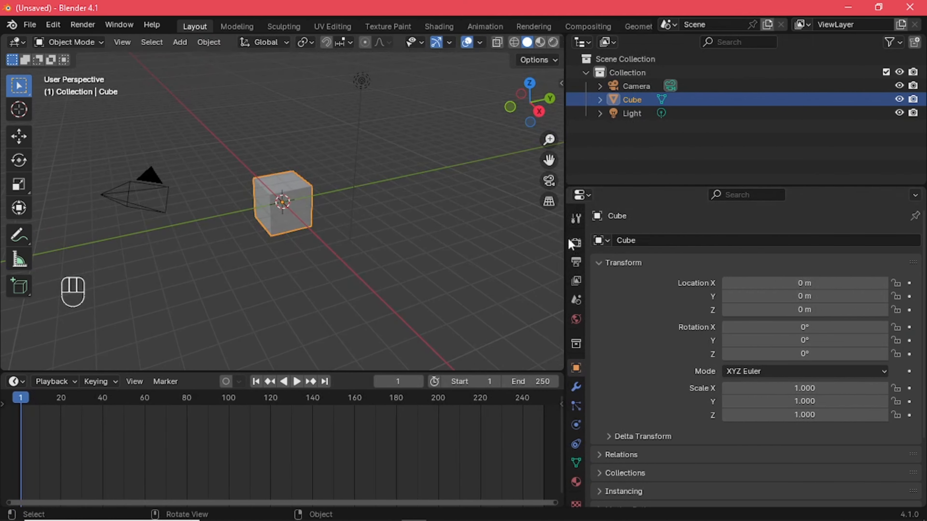
Select the cube and display its modifier properties in the Properties editor
left_click(281, 215)
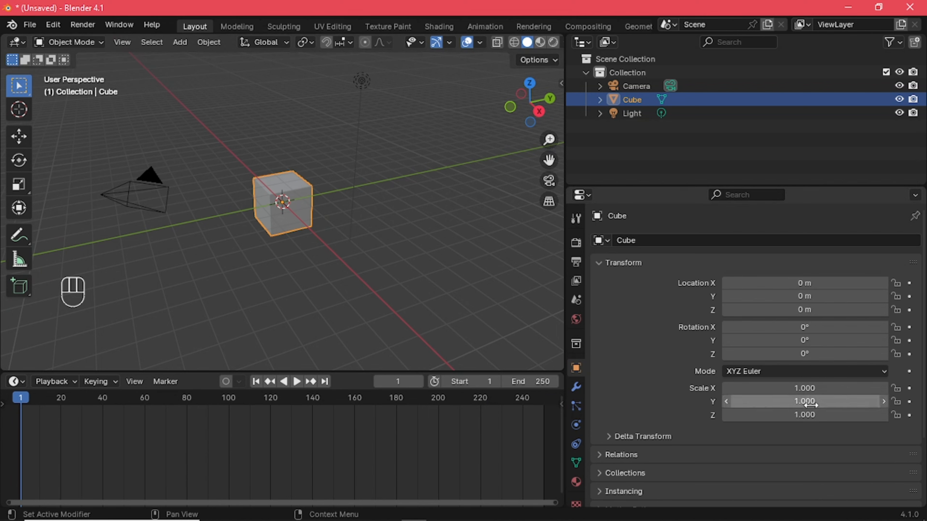
scroll(641, 384, "down", 5)
scroll(641, 383, "up", 5)
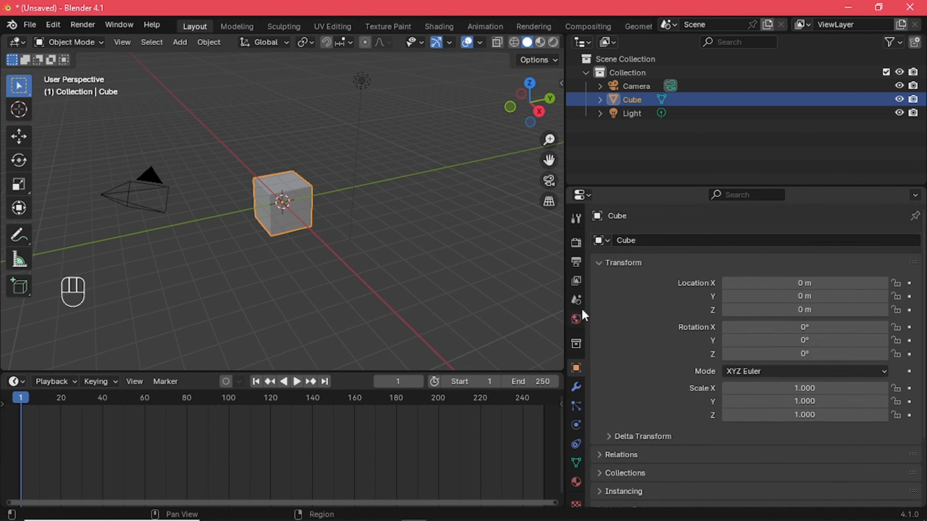
left_click(576, 387)
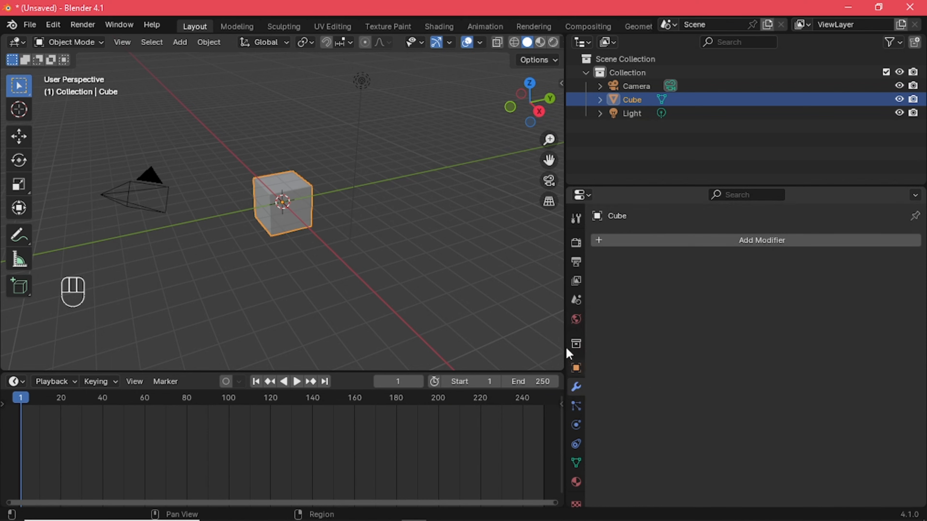
Deselect the cube and split the Outliner area into two side-by-side Outliners
left_click(505, 292)
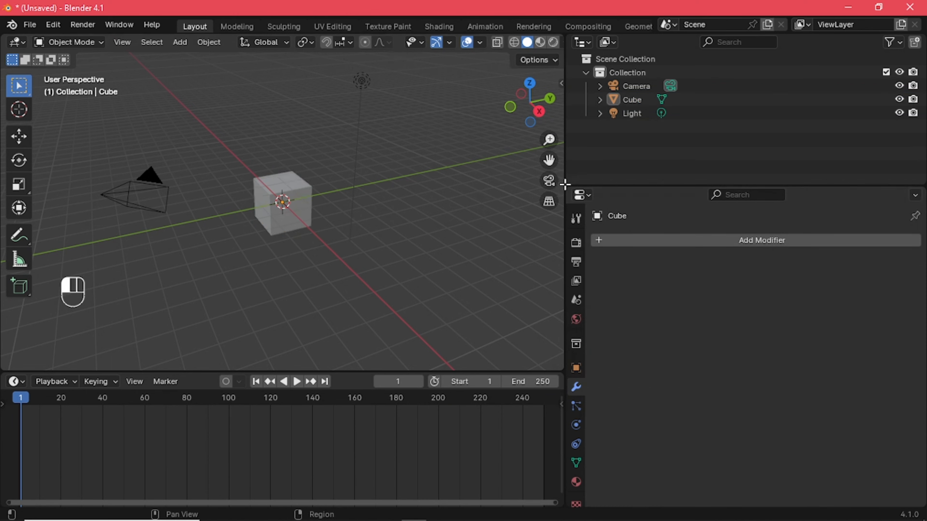
left_click_drag(612, 184, 696, 179)
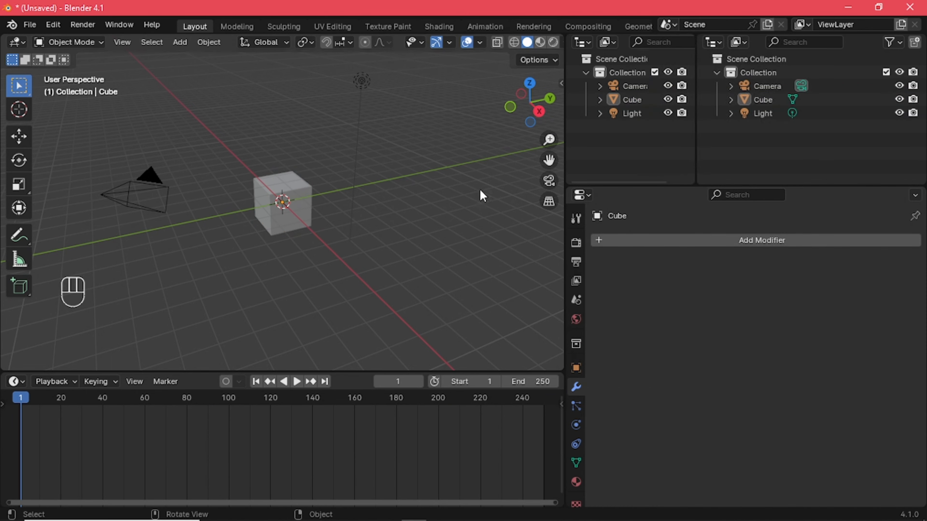
Widen the 3D viewport and Timeline by narrowing the Outliner and Properties editors
left_click_drag(564, 228, 788, 246)
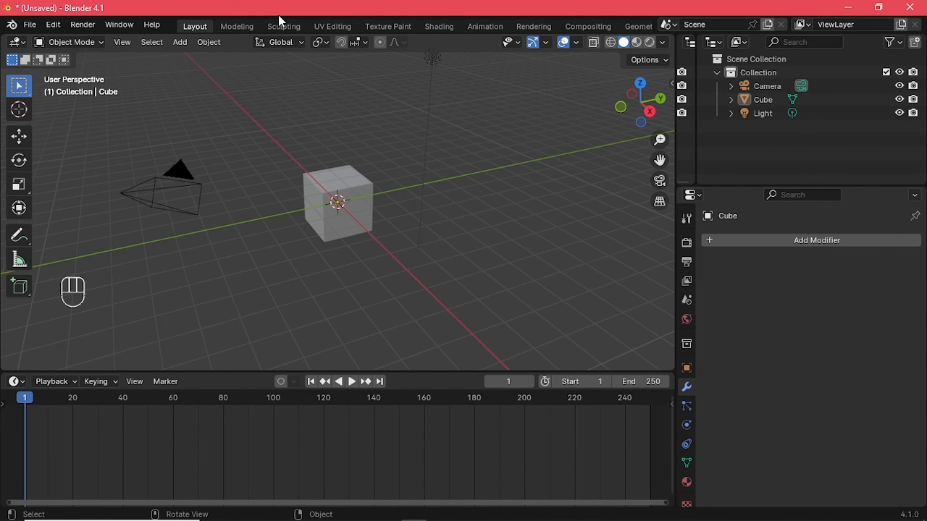
Switch to the Modeling workspace and change the cube from Edit Mode to Object Mode
left_click(250, 27)
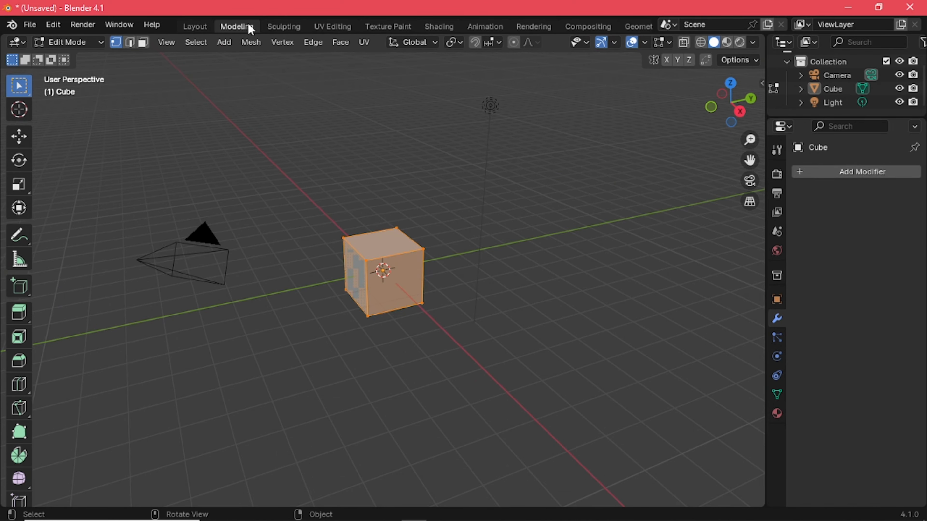
scroll(475, 271, "down", 6)
scroll(476, 259, "up", 7)
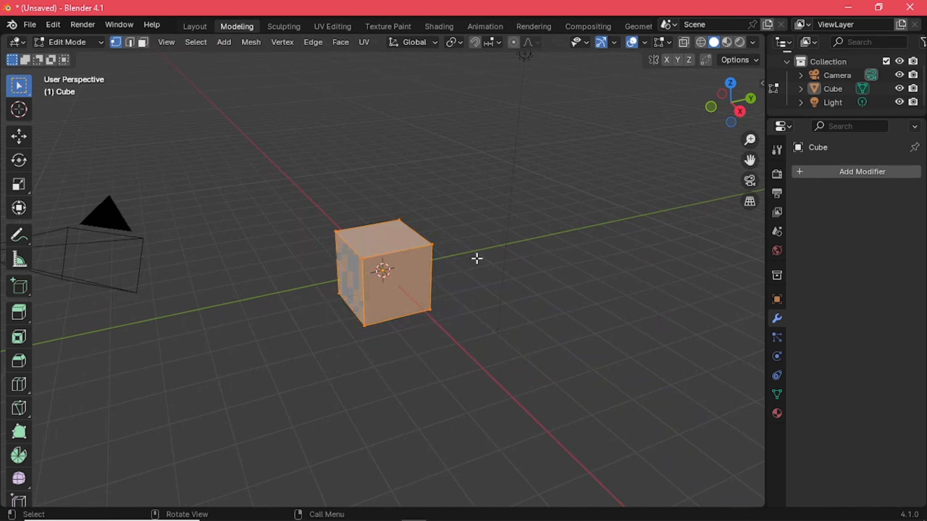
scroll(478, 254, "down", 1)
left_click(100, 44)
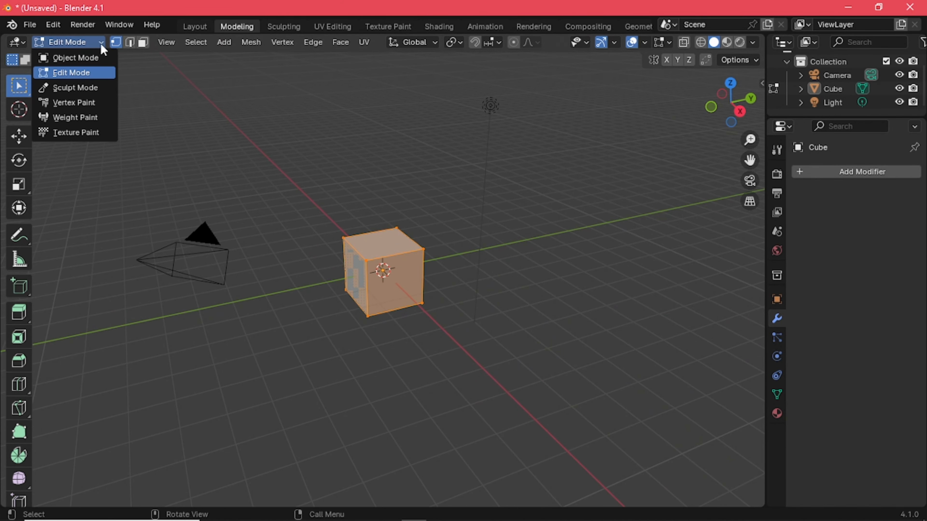
left_click(89, 55)
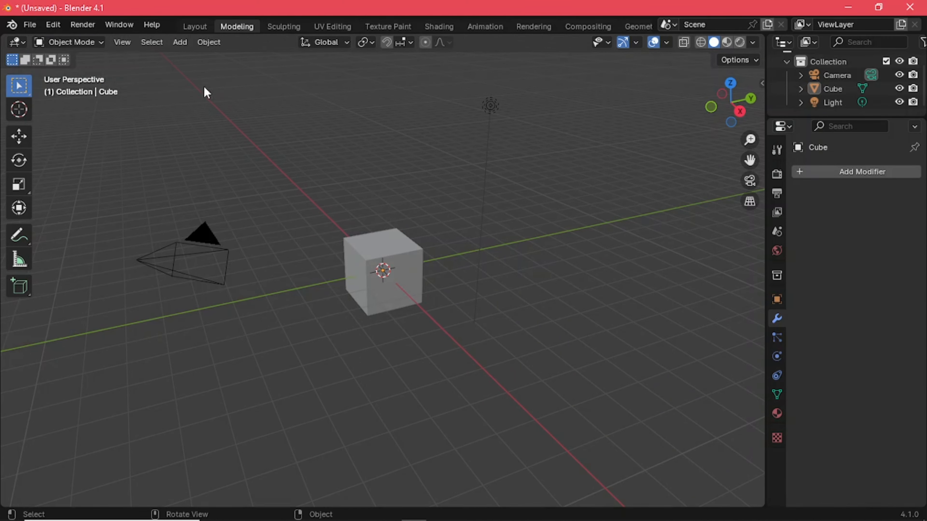
Go through the Sculpting, UV Editing and Texture Paint workspaces, ending in the Shading workspace
left_click(283, 27)
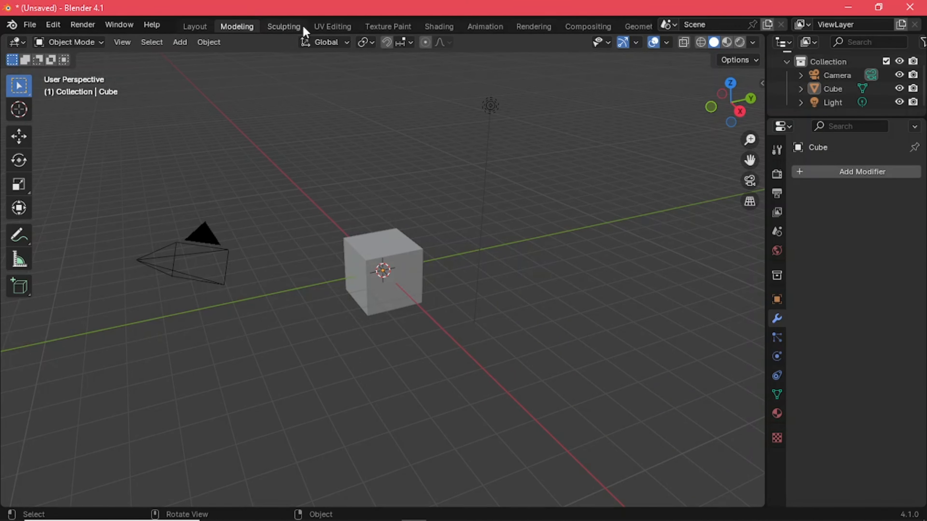
left_click(340, 26)
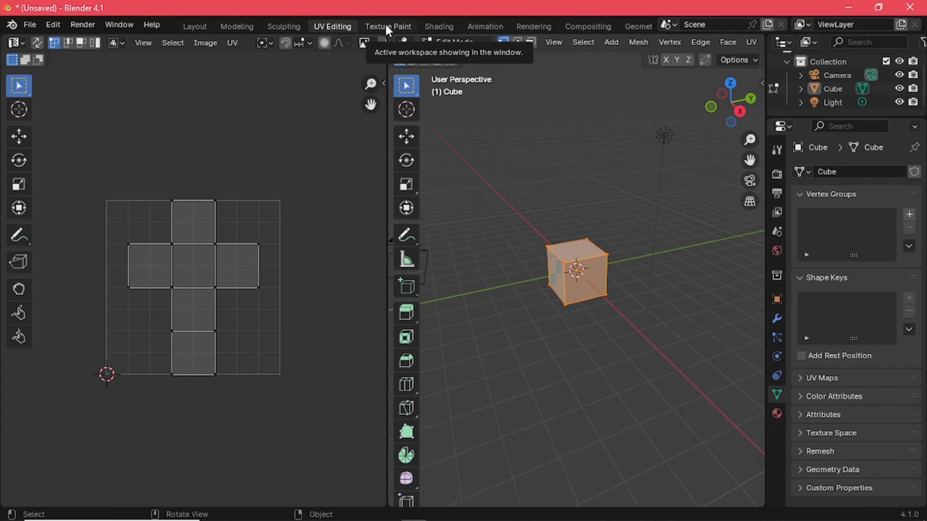
left_click(385, 26)
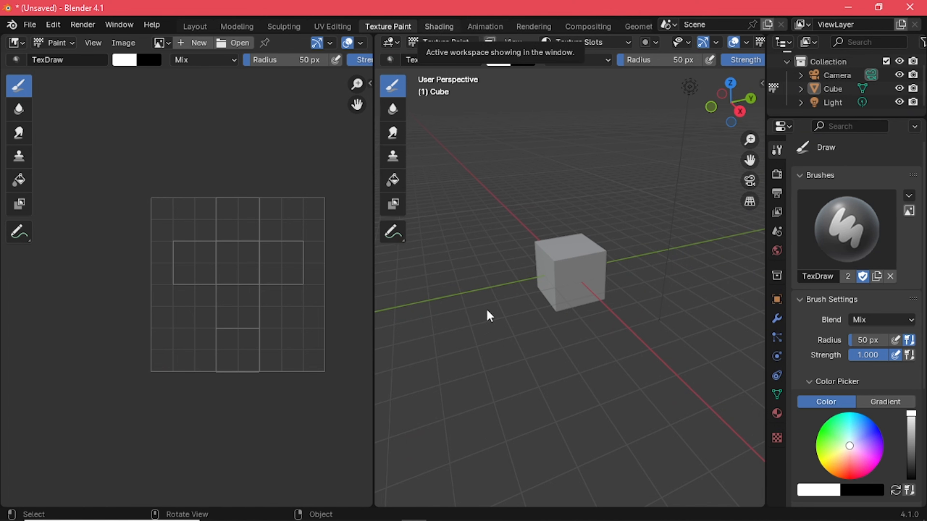
key("ctrl+Page_Down")
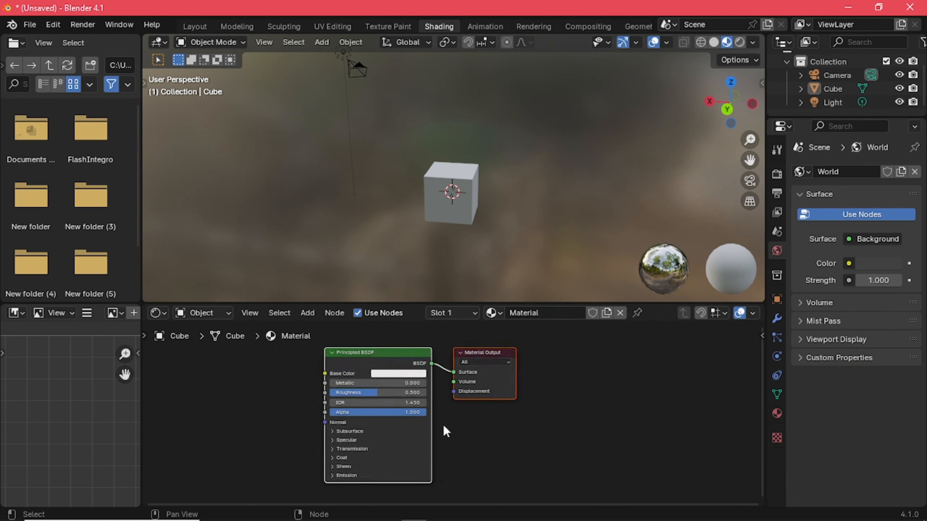
Inspect the material nodes and the editor type choices of the Outliner, Properties, 3D viewport, File Browser and Image Editor areas
middle_click_drag(446, 431, 511, 411, "ctrl")
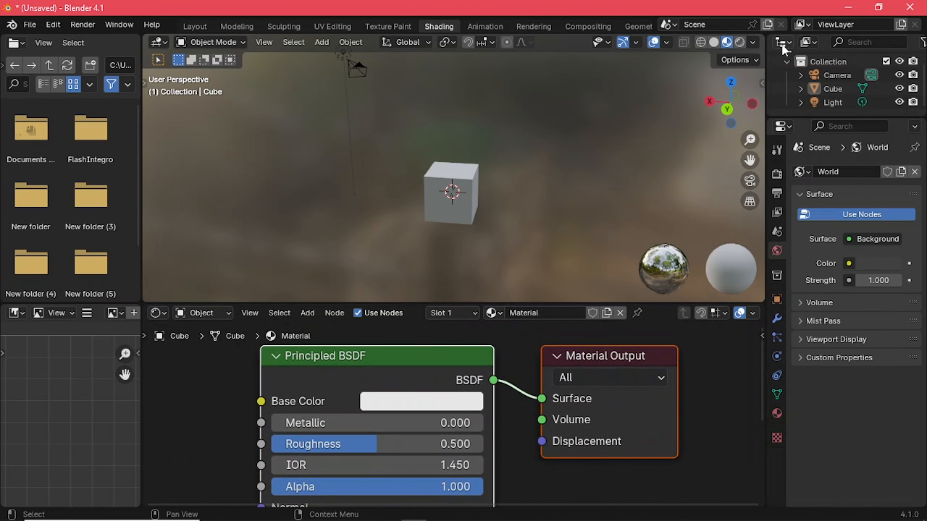
left_click(789, 42)
left_click(712, 78)
left_click(781, 126)
left_click(163, 43)
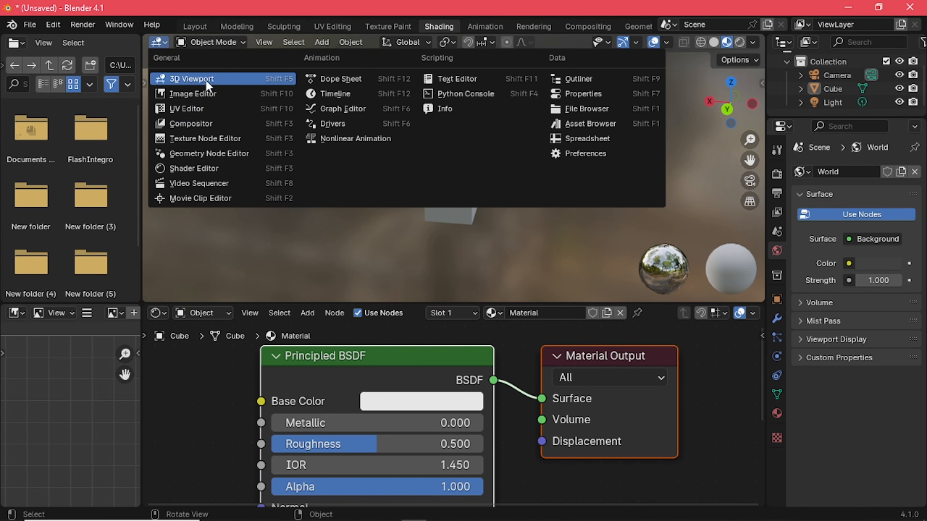
left_click(23, 42)
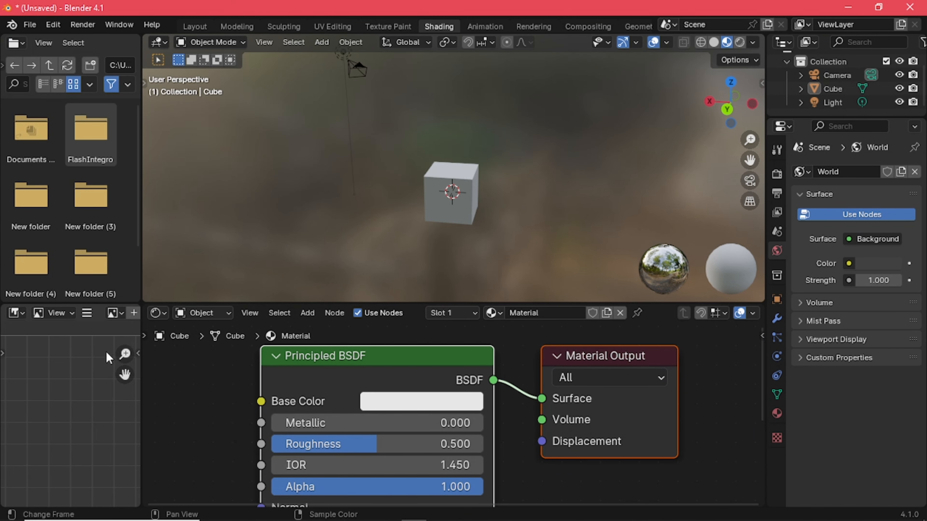
left_click(16, 313)
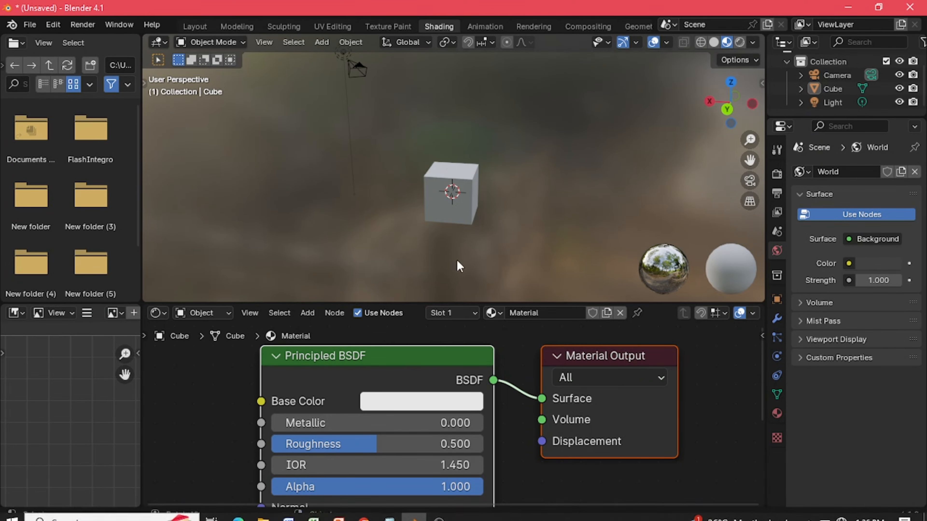
Open the Animation workspace and examine the scene from another angle in its main viewport
scroll(571, 199, "up", 3)
middle_click_drag(577, 201, 456, 120)
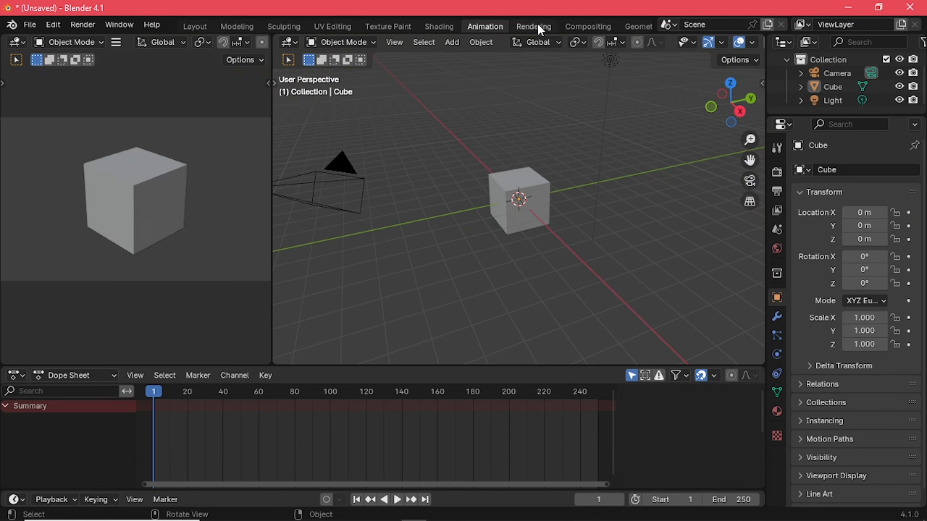
left_click(541, 25)
left_click(585, 27)
scroll(478, 208, "down", 6)
scroll(477, 208, "up", 7)
scroll(477, 208, "down", 5)
middle_click_drag(477, 208, 504, 212)
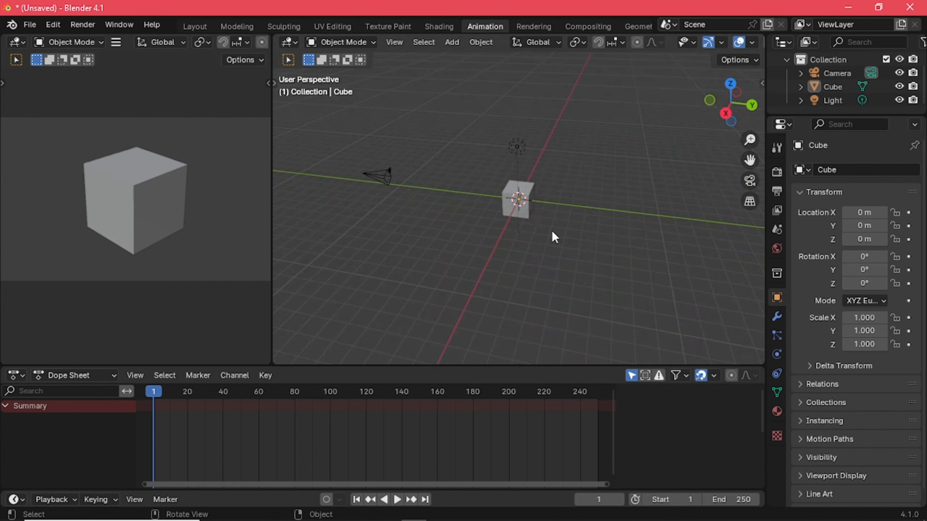